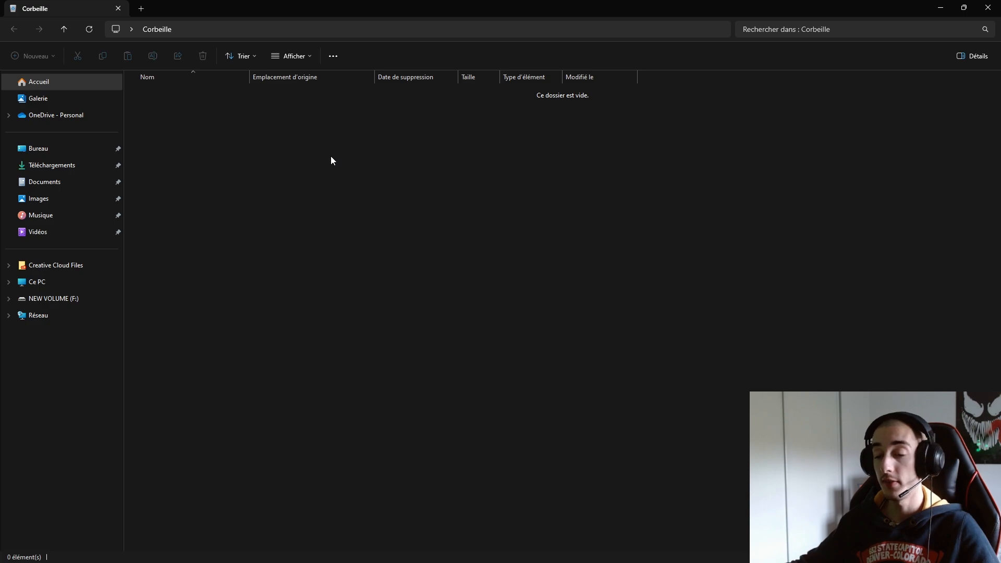
Close the Recycle Bin window and search the web for "recuva" in the Brave browser
click(988, 8)
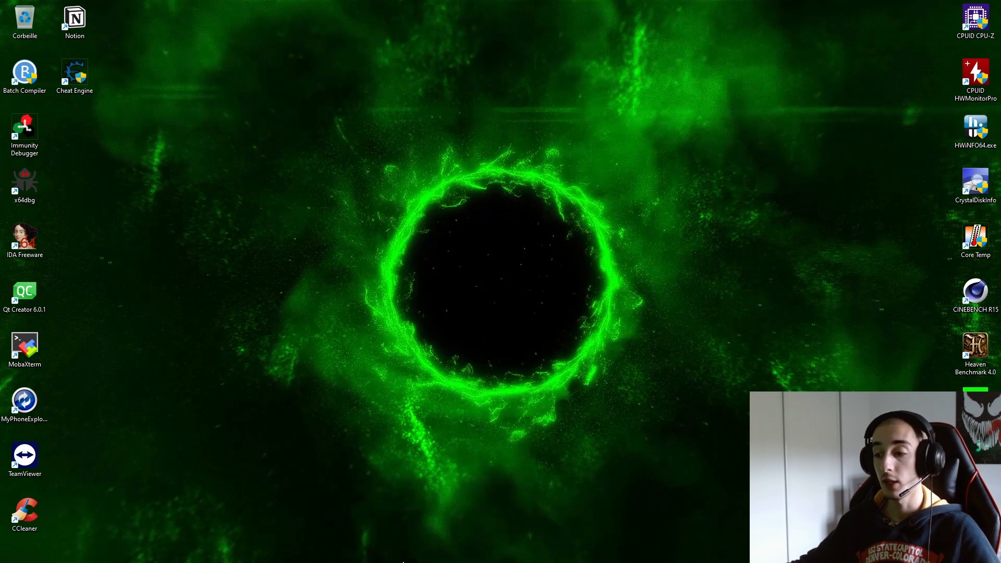
mouse_move(472, 556)
click(515, 554)
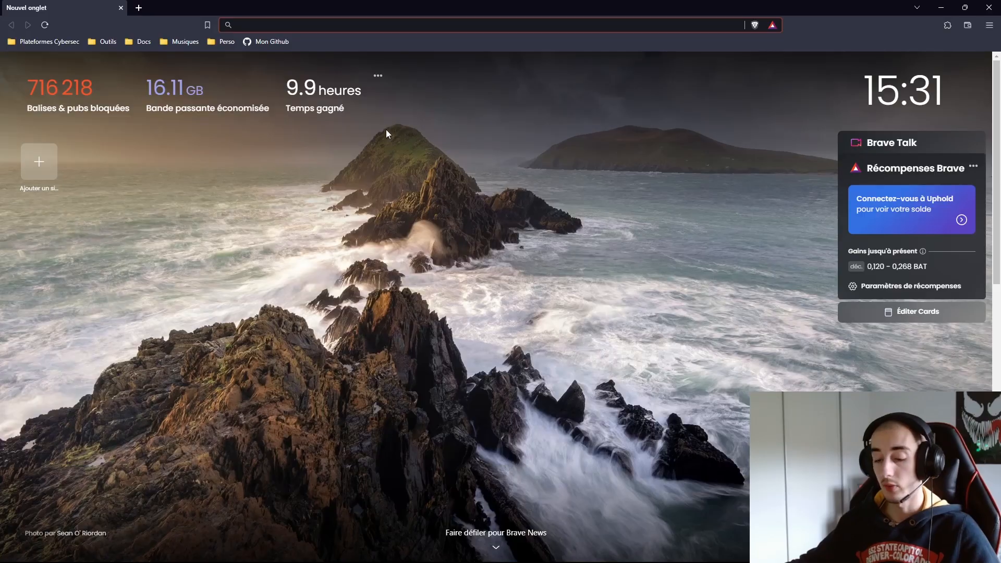
text(recuva)
key(Return)
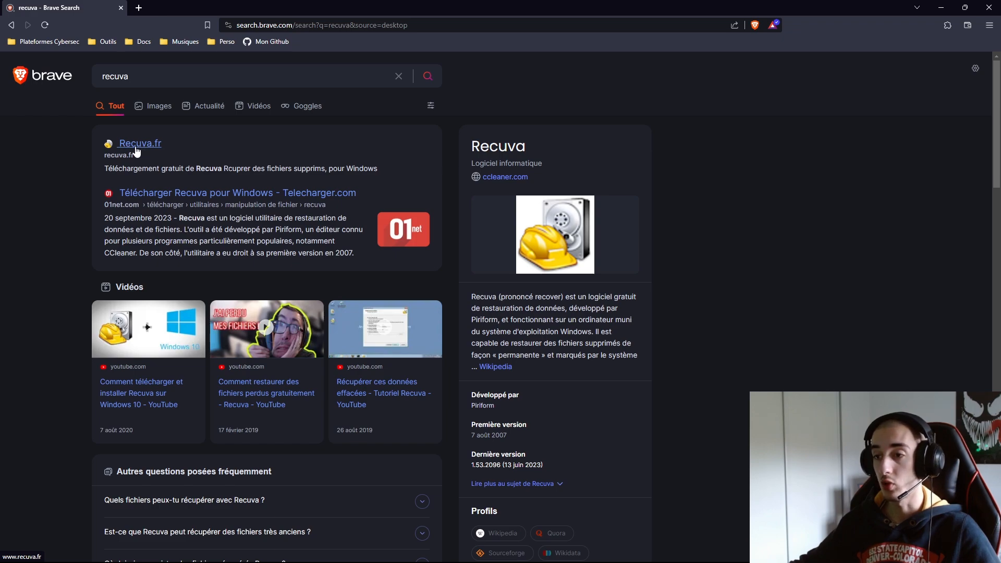
Look through the search results and open the ccleaner.com page for downloading Recuva
drag(100, 146, 396, 179)
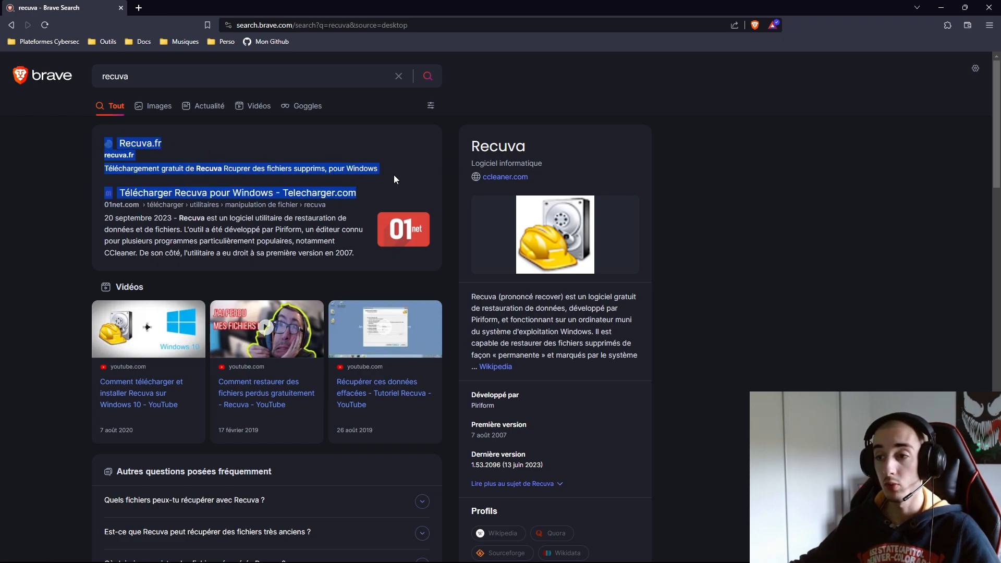
click(74, 150)
scroll(83, 142, down, 7)
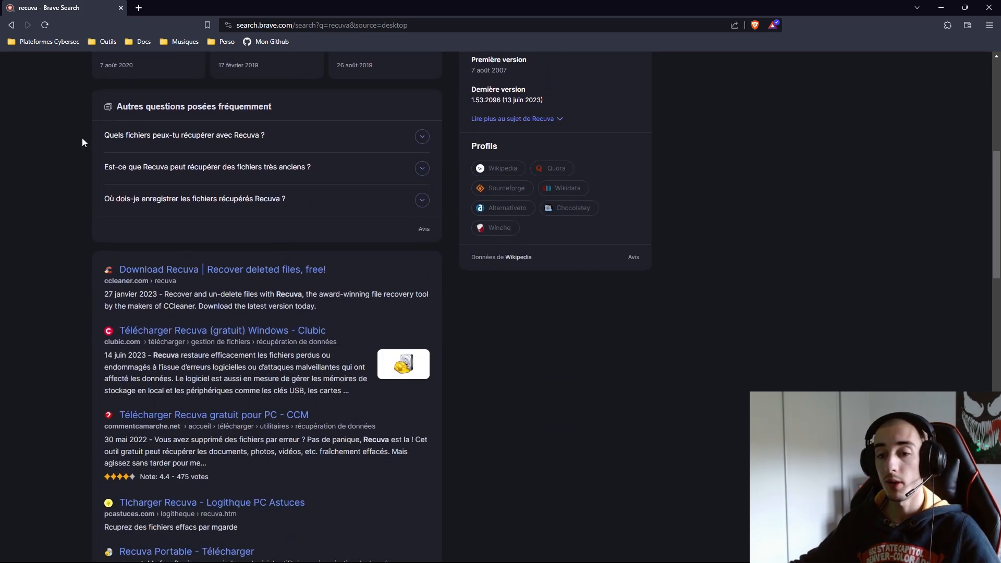
scroll(79, 177, down, 1)
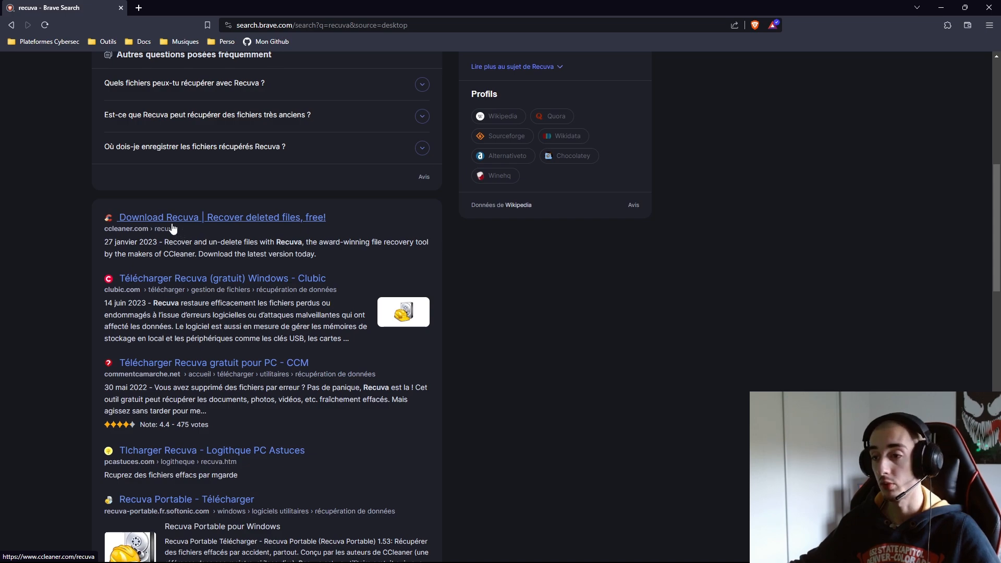
click(179, 222)
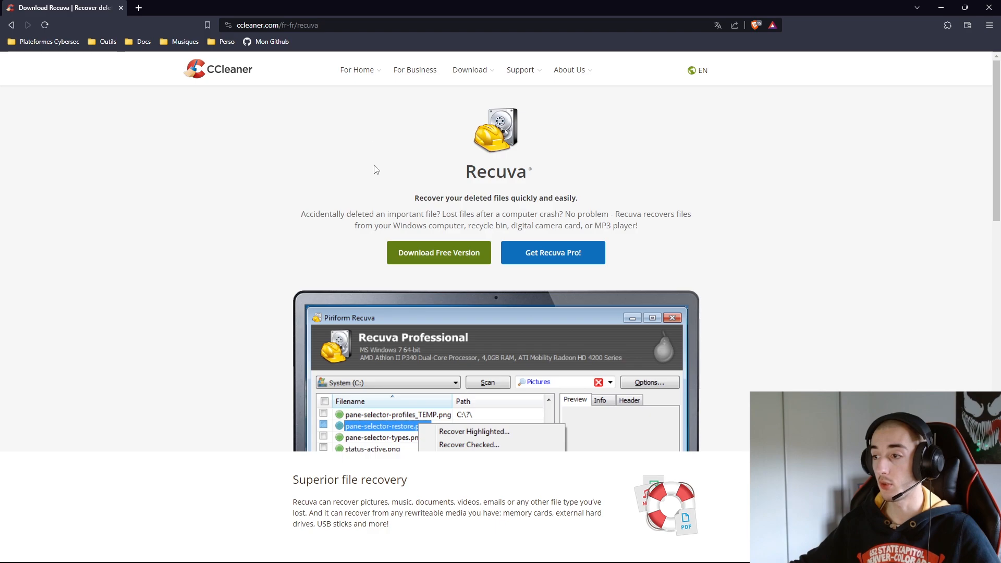
Download the free version of Recuva and save rcsetup153.exe in the Téléchargements folder
click(447, 259)
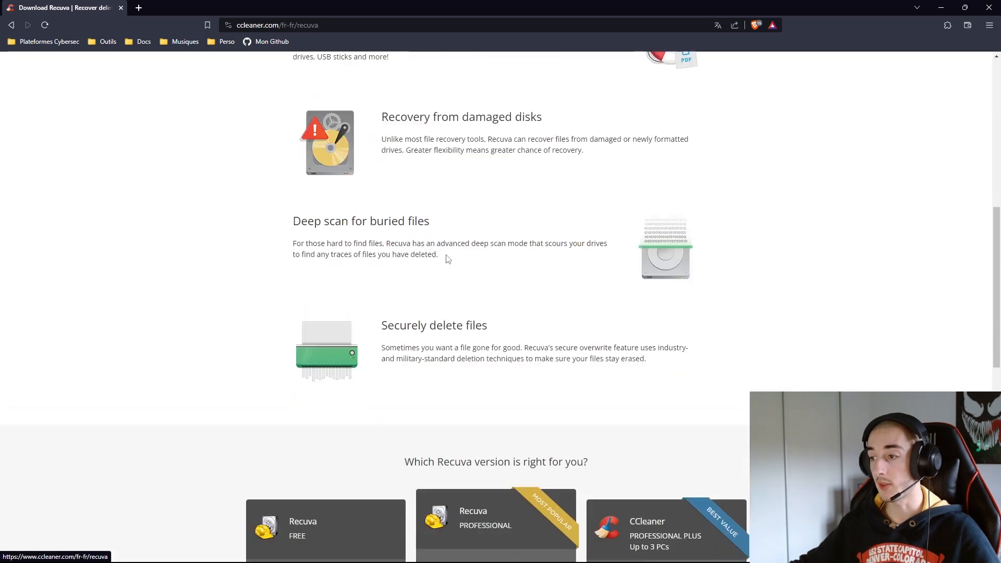
click(324, 389)
scroll(324, 389, down, 1)
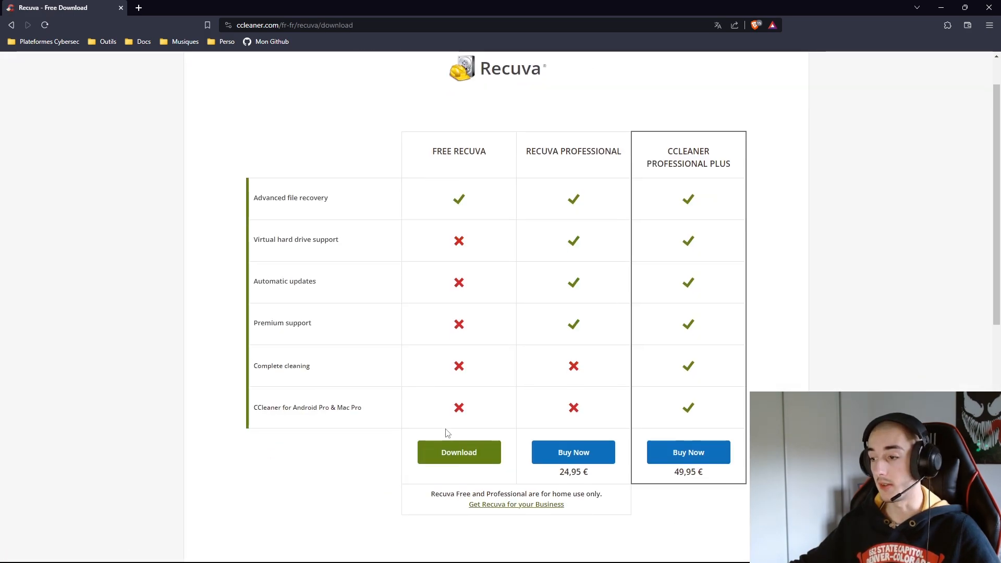
click(461, 452)
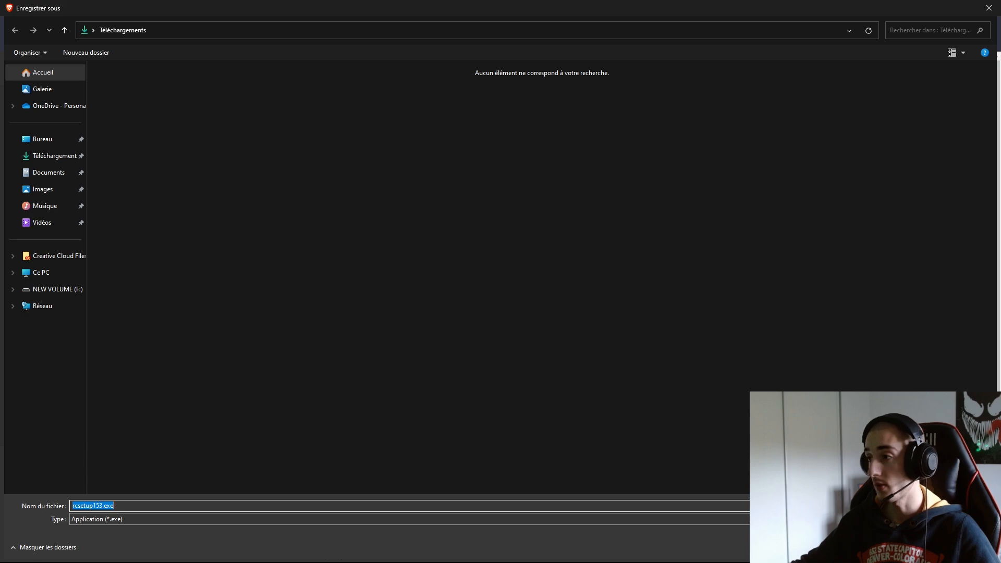
key(Return)
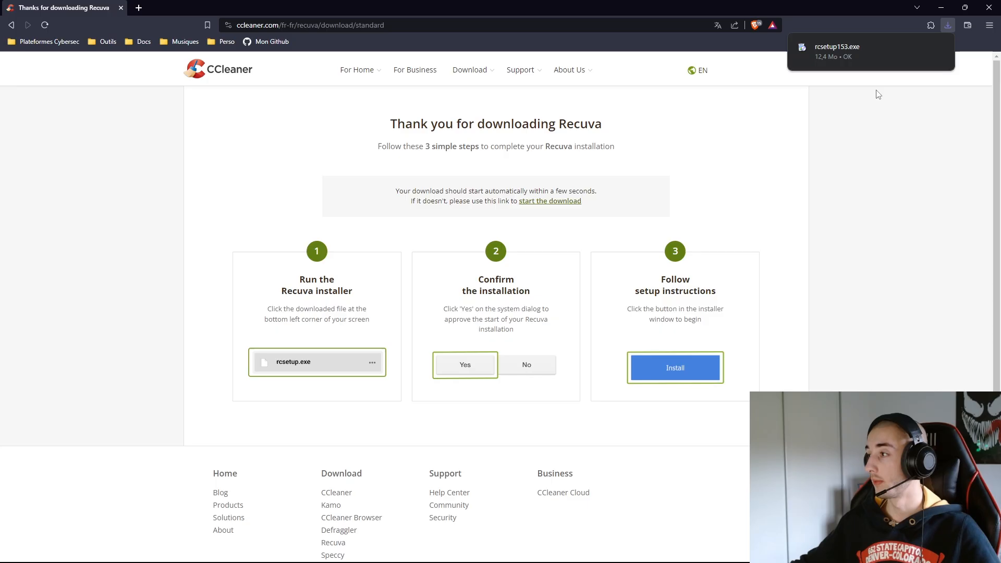
Run the downloaded installer, install Recuva for anyone using the computer in C:\Program Files\Recuva, and launch it
click(844, 52)
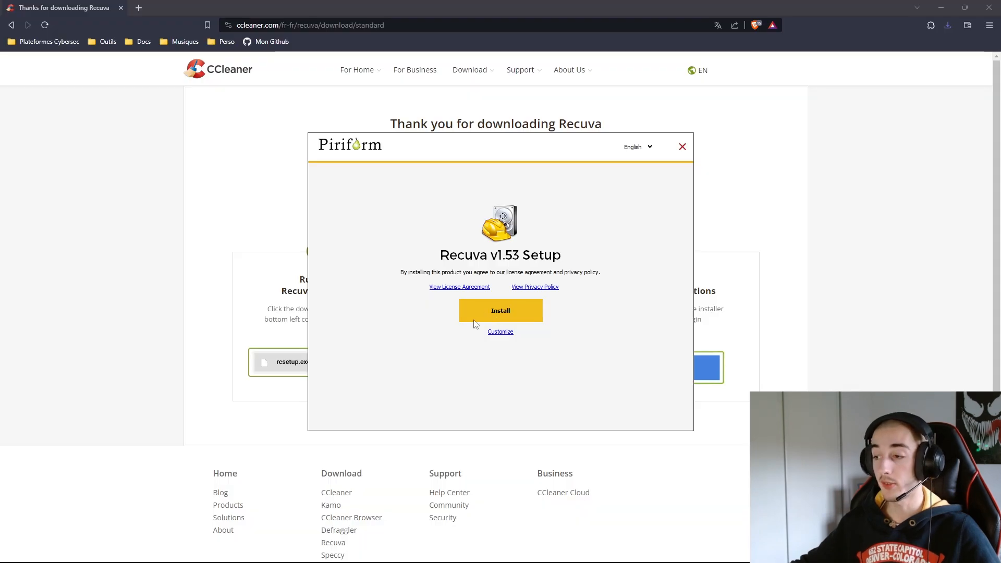
click(500, 334)
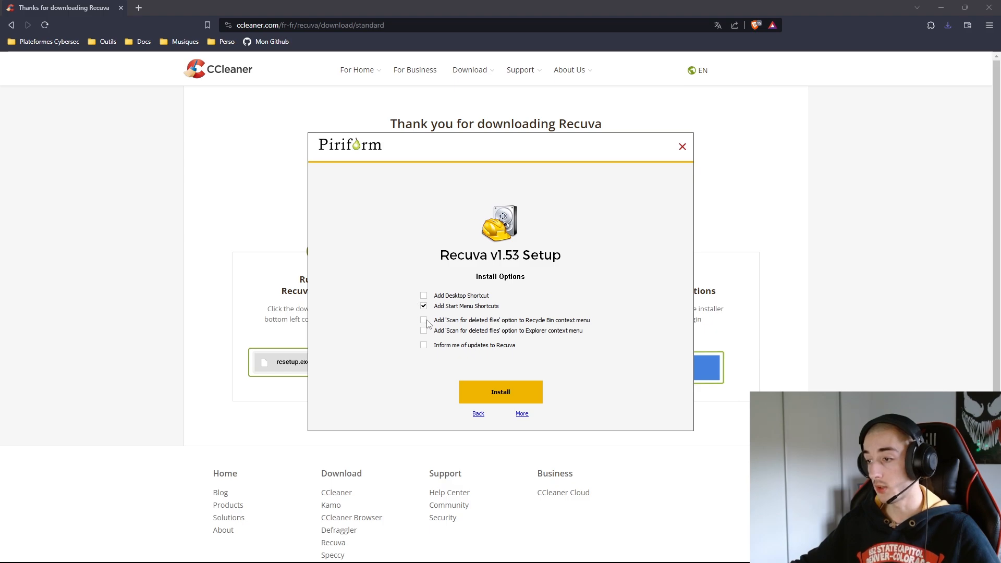
click(521, 414)
drag(414, 295, 355, 298)
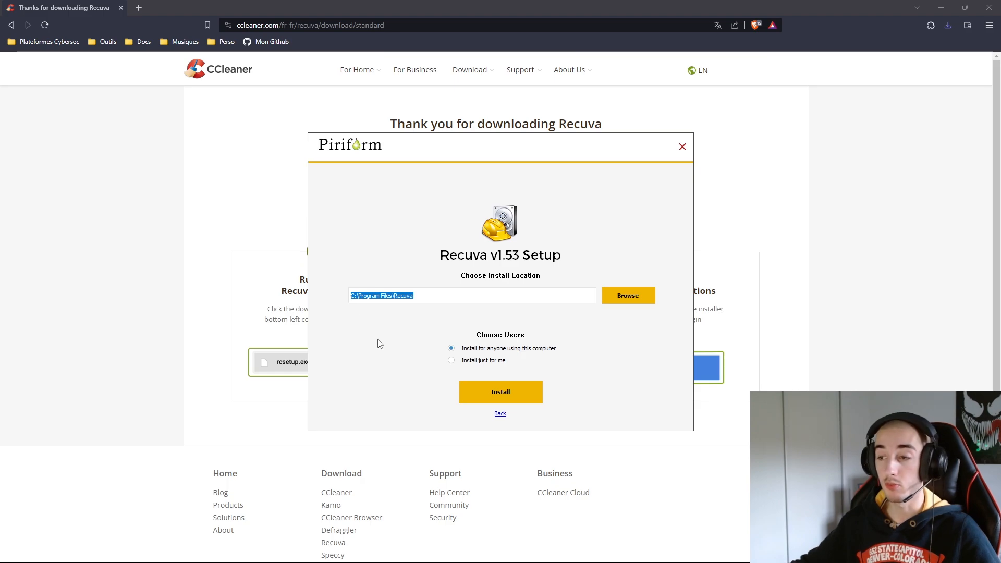
click(417, 296)
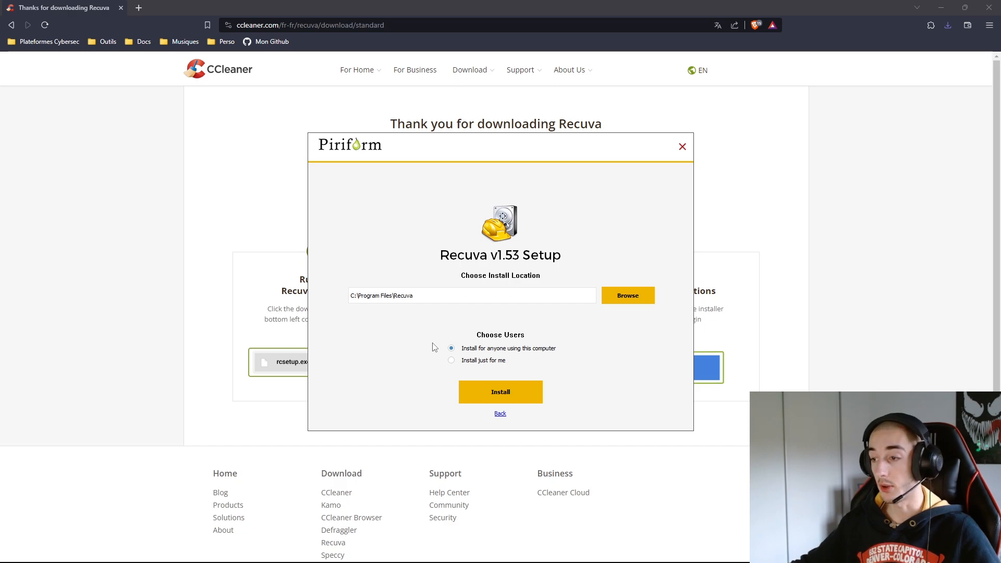
click(499, 395)
click(503, 314)
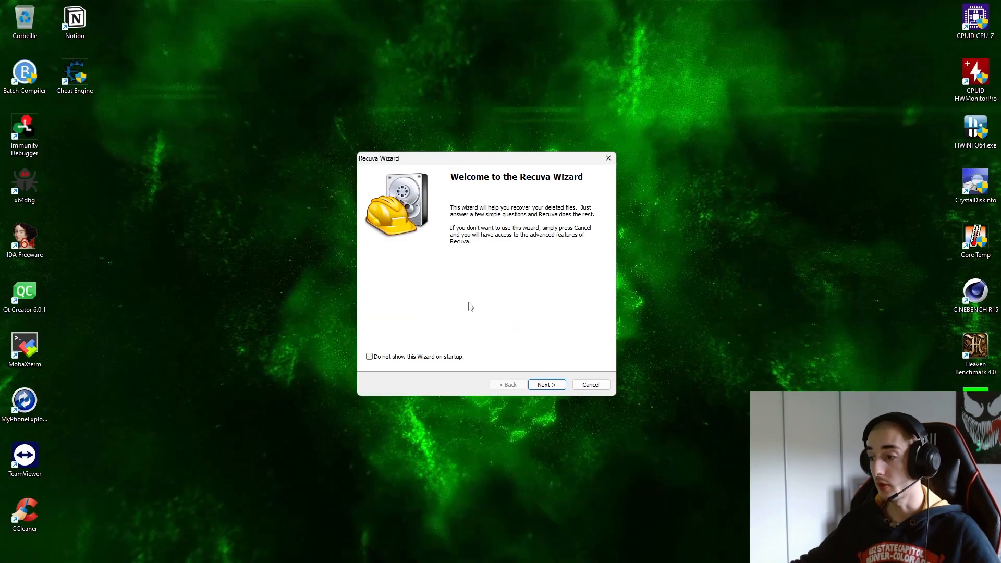
Set the Recuva Wizard to look for All Files and continue to the file location choice
click(544, 387)
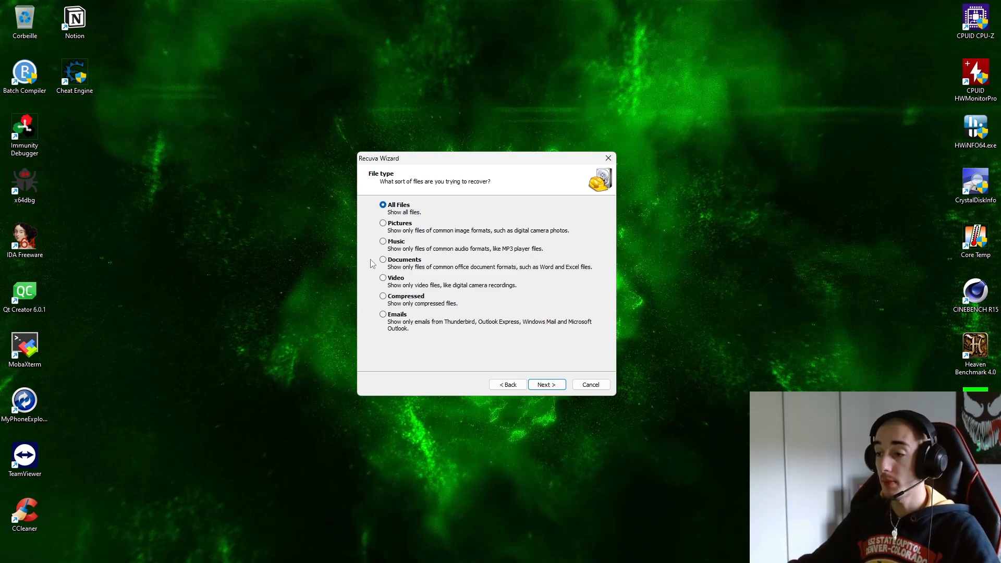
click(407, 260)
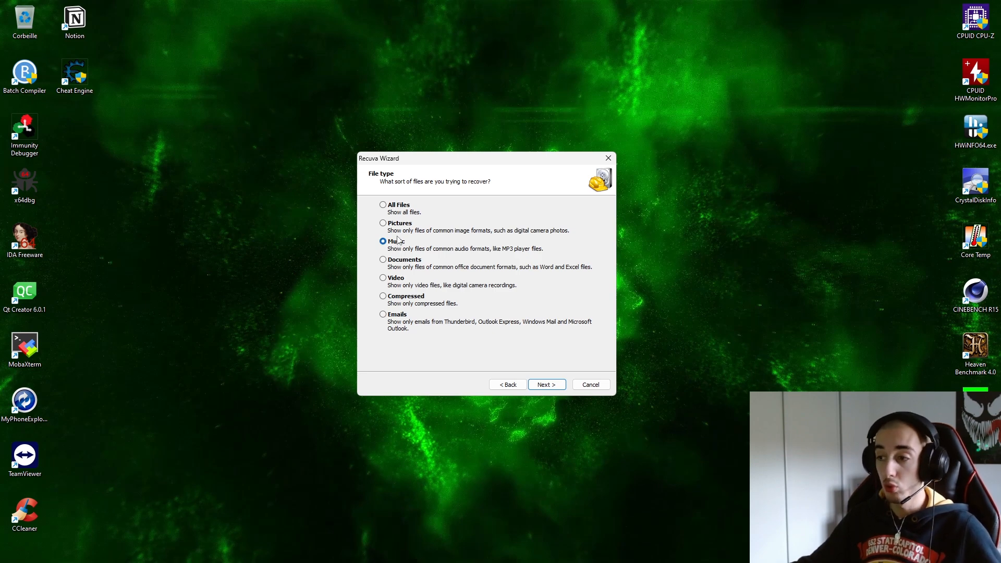
click(398, 210)
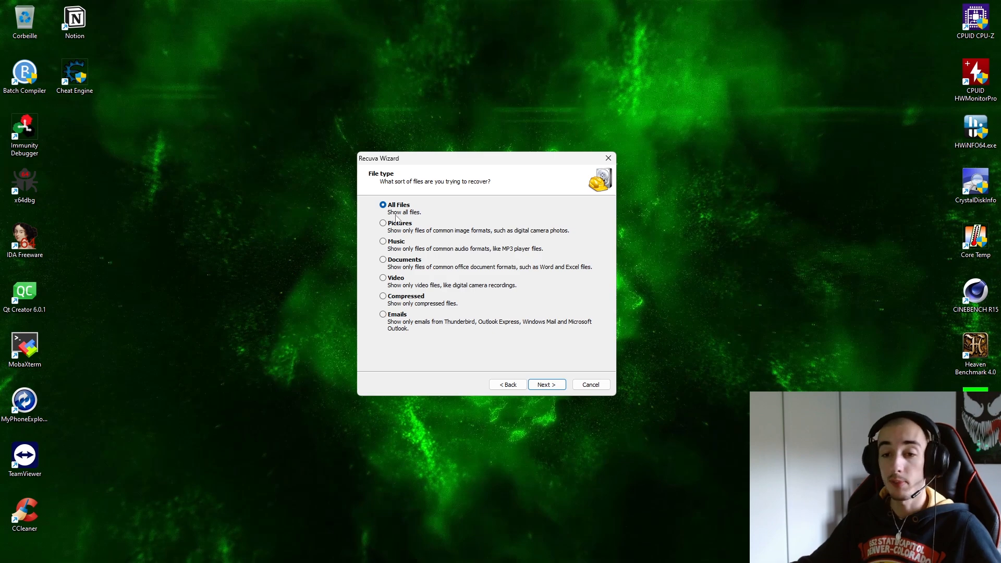
click(548, 385)
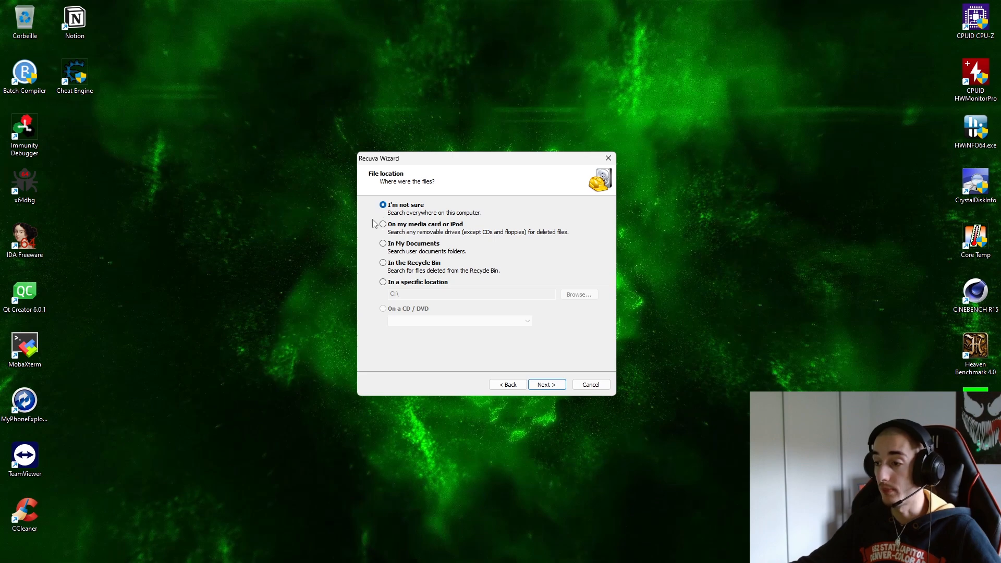
Set the specific search location to the NEW VOLUME (F:) drive and start the scan
click(384, 282)
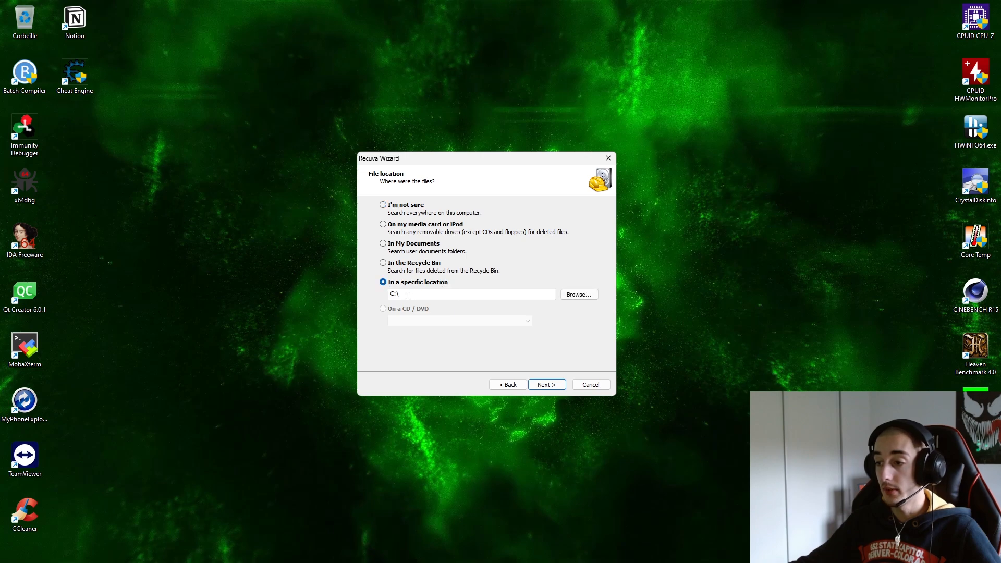
click(576, 296)
scroll(496, 291, down, 4)
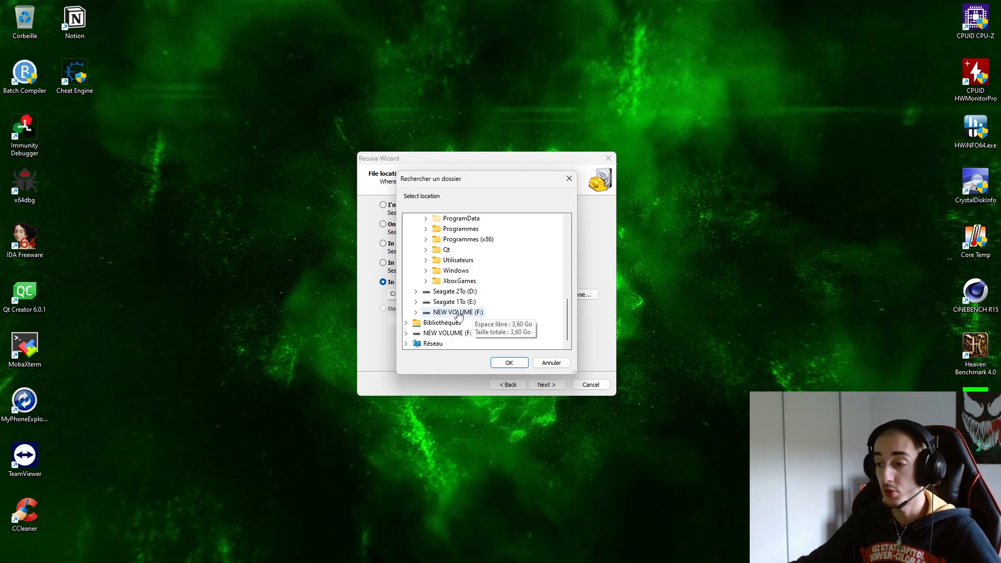
click(458, 313)
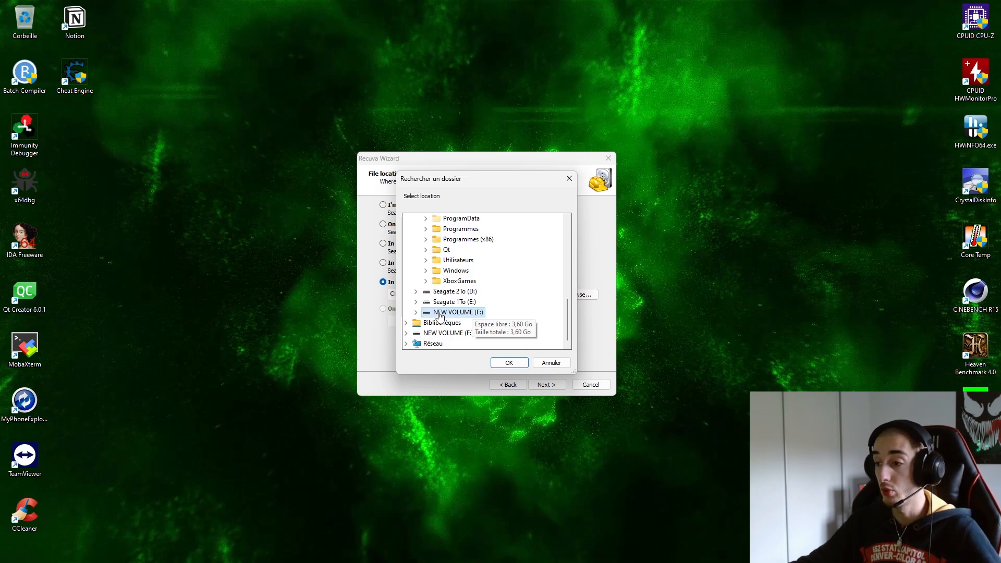
click(510, 362)
click(542, 384)
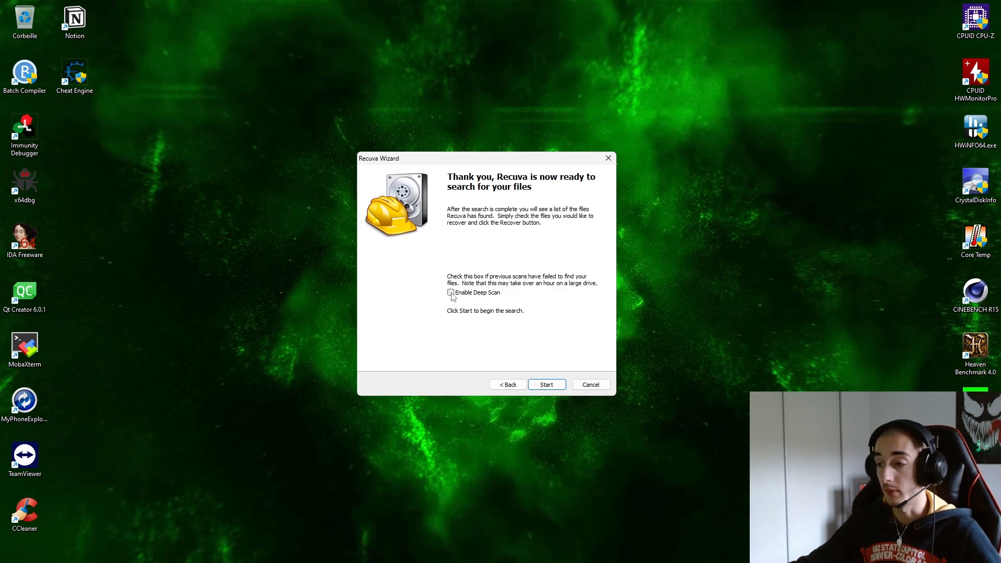
click(543, 383)
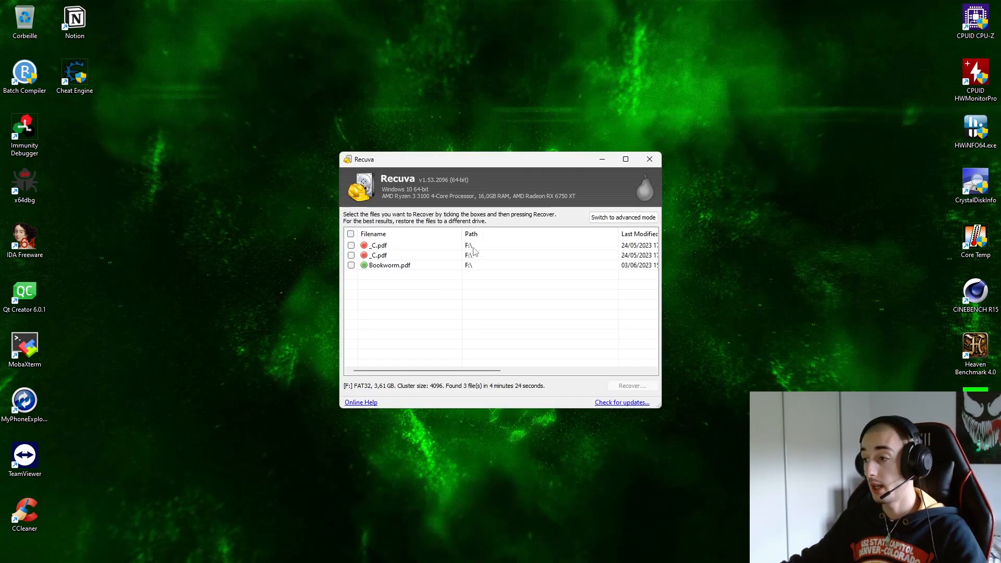
Maximize the scan results and examine the state and comment of both _C.pdf entries and Bookworm.pdf
click(627, 160)
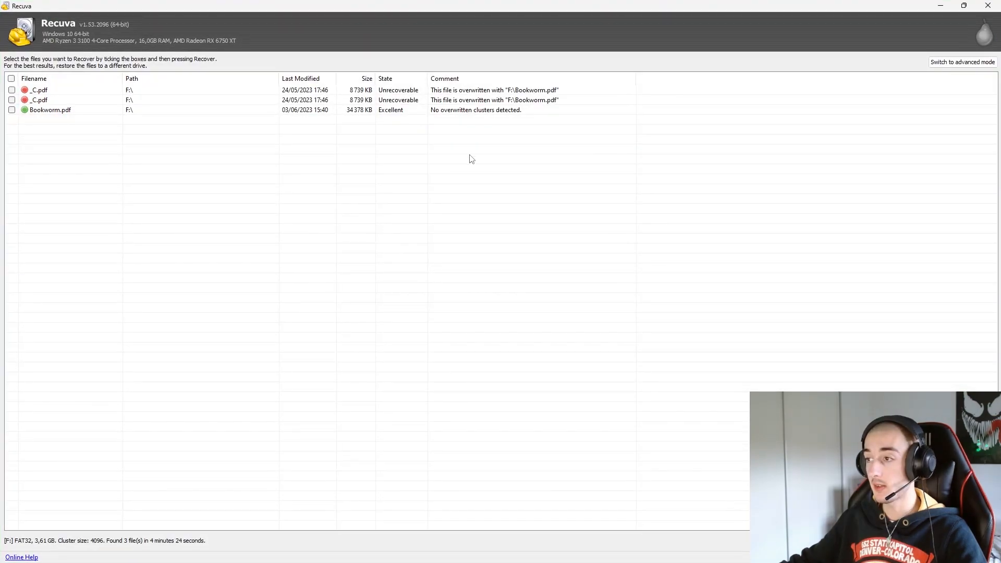
click(168, 102)
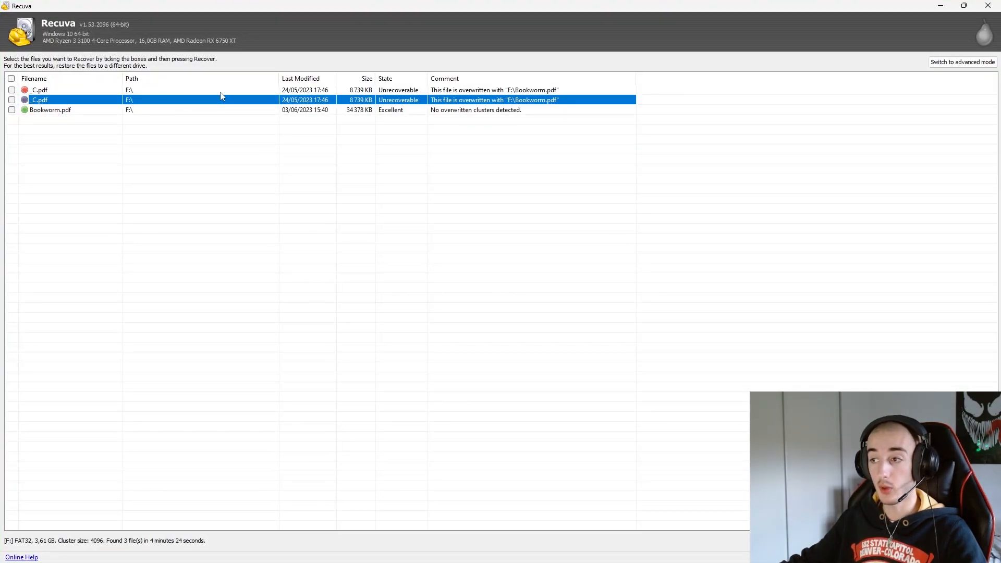
click(35, 92)
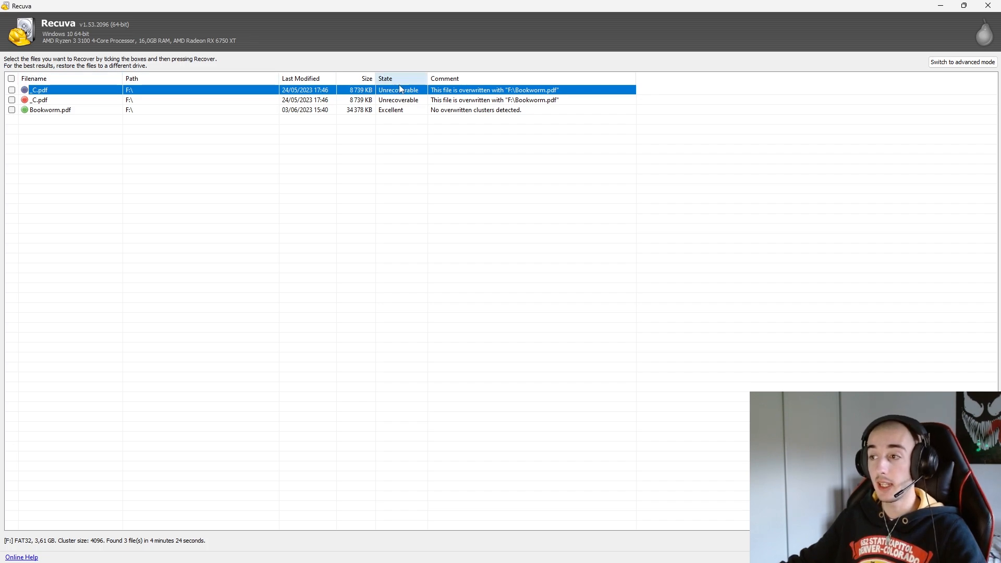
click(73, 110)
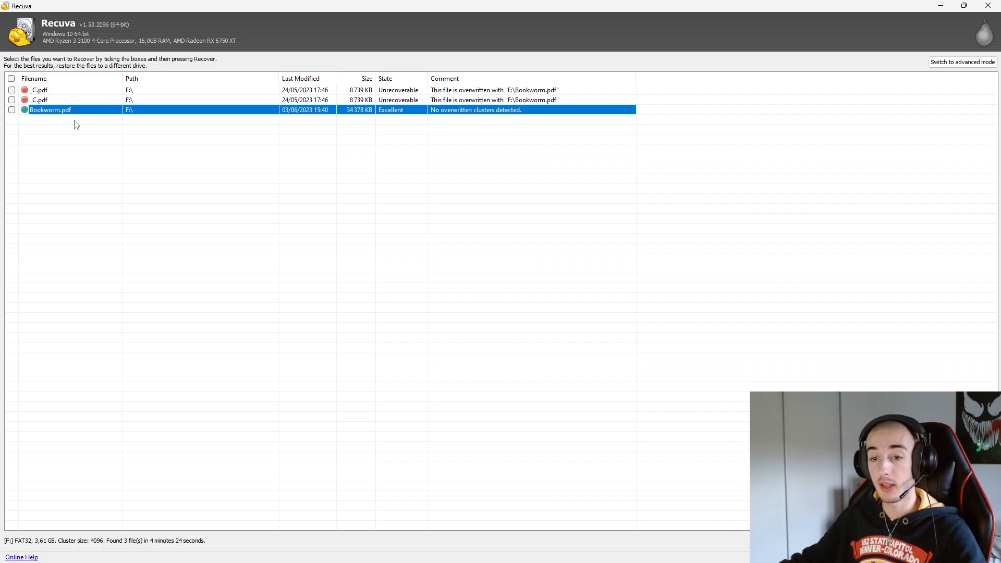
key(Up)
key(Up)
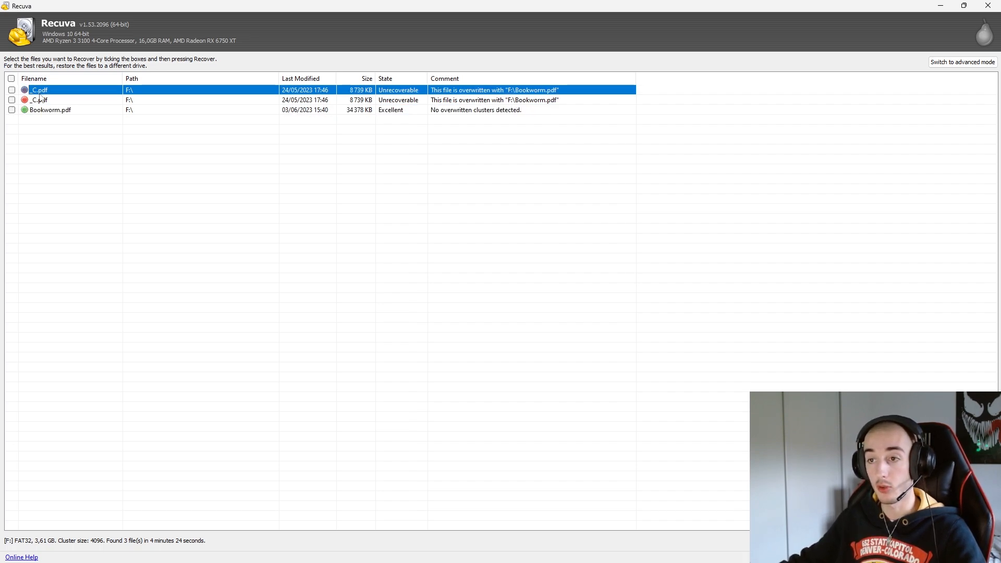
key(Down)
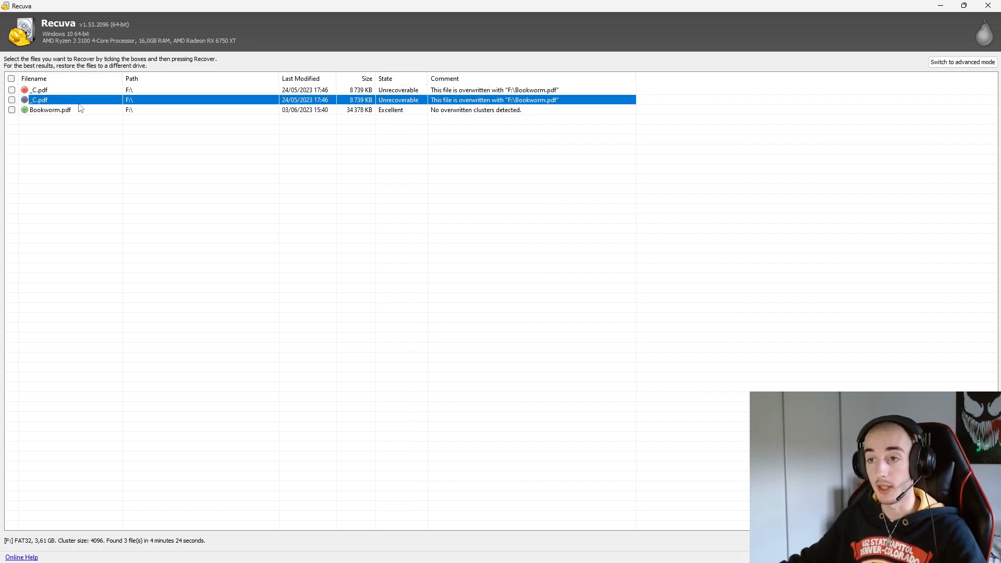
click(44, 93)
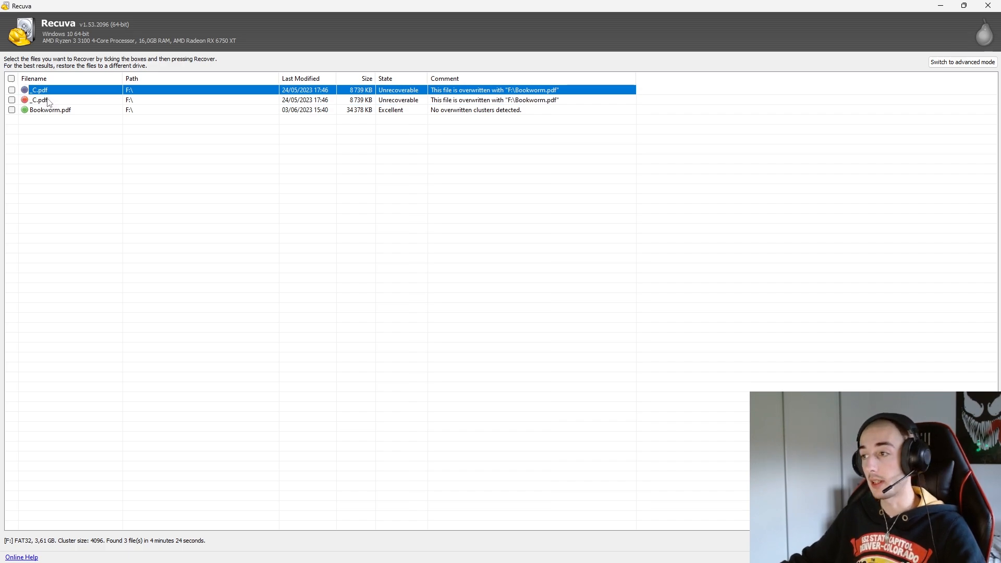
click(49, 100)
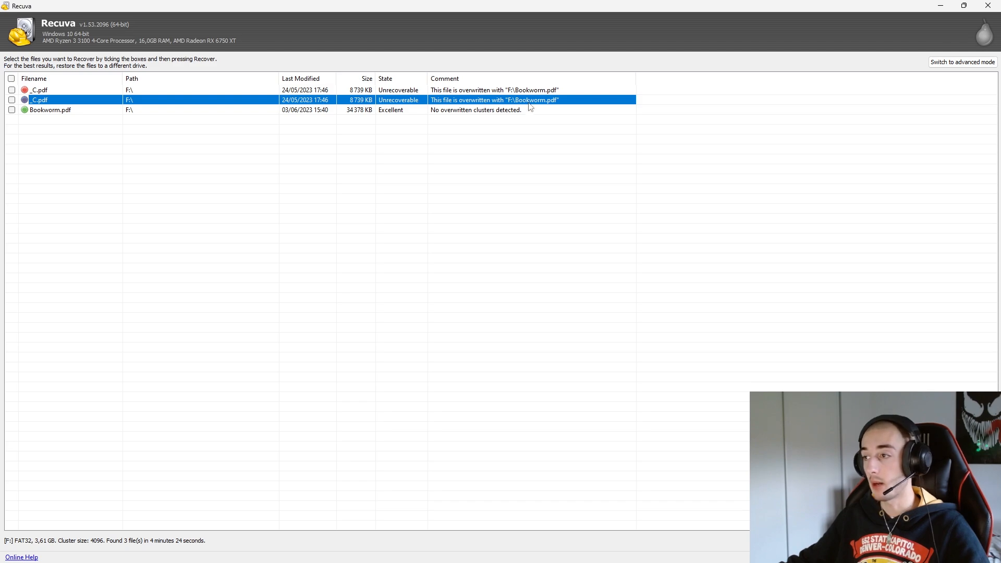
click(72, 111)
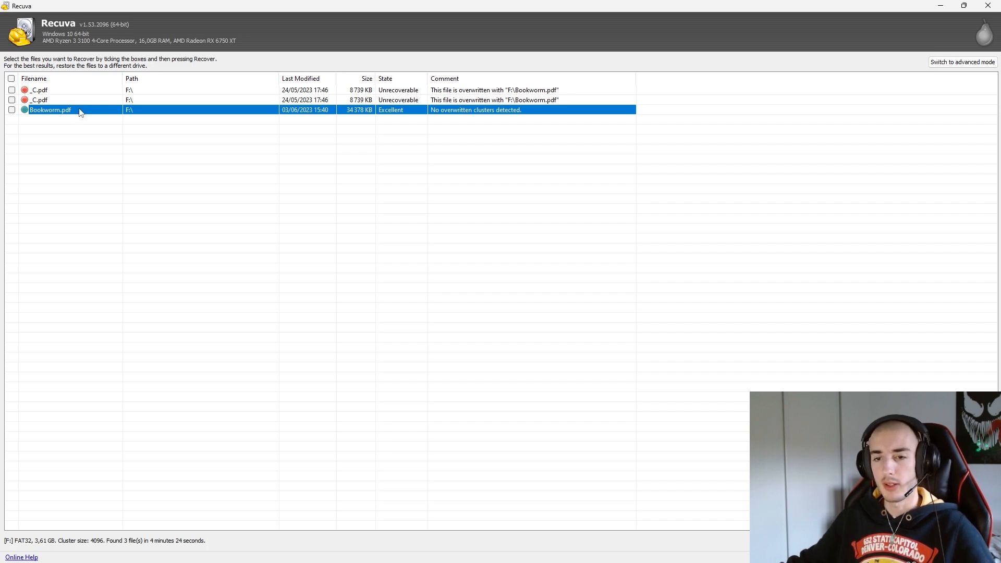
click(37, 100)
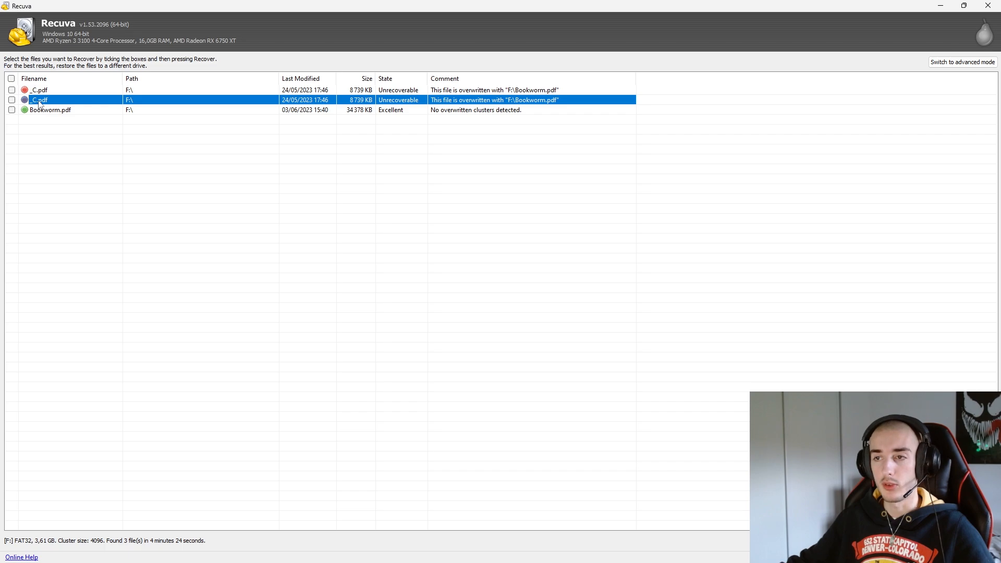
Mark the deleted Bookworm.pdf for recovery, restore it to the Bureau (desktop) folder, and close the completion message
click(65, 113)
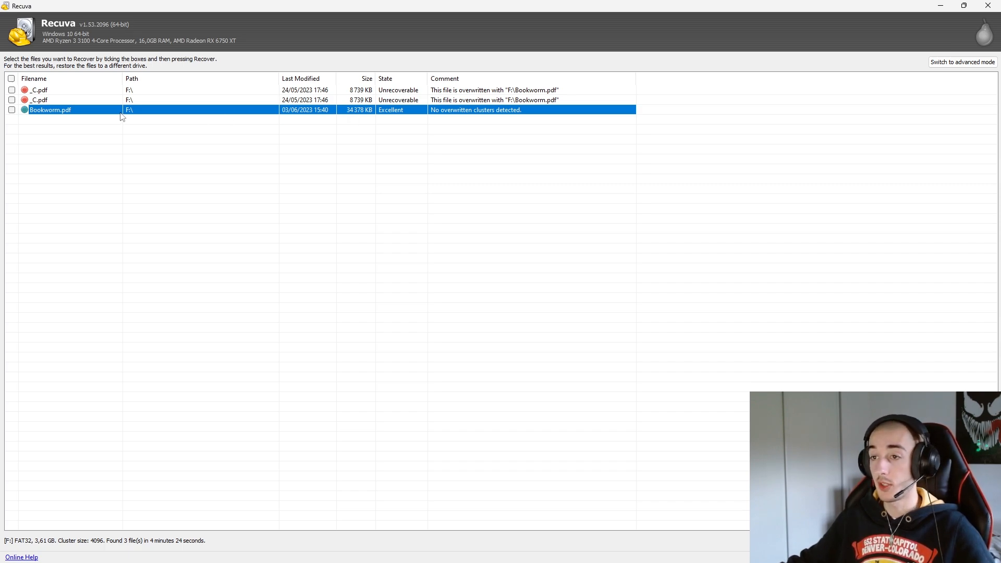
right_click(54, 112)
click(157, 143)
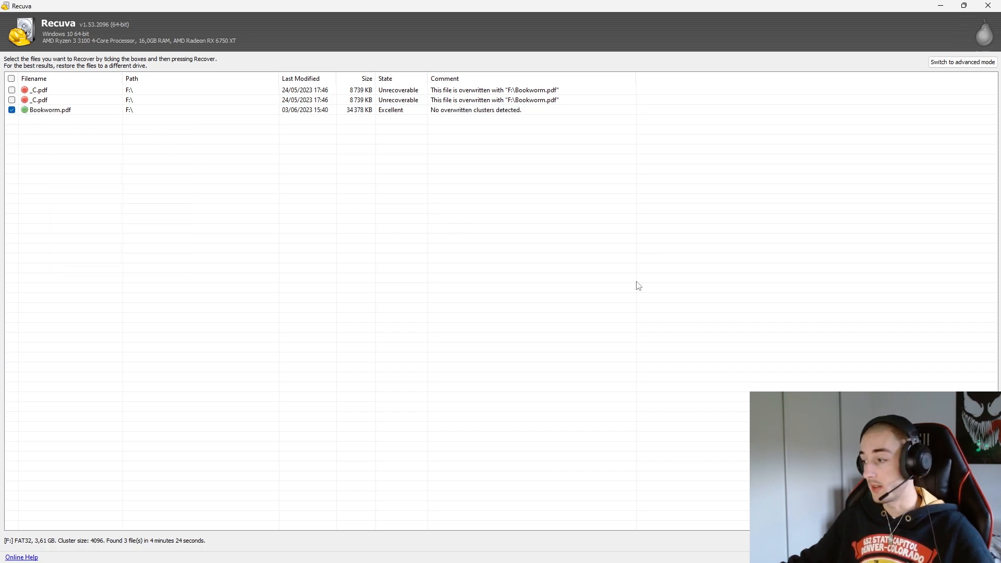
click(974, 542)
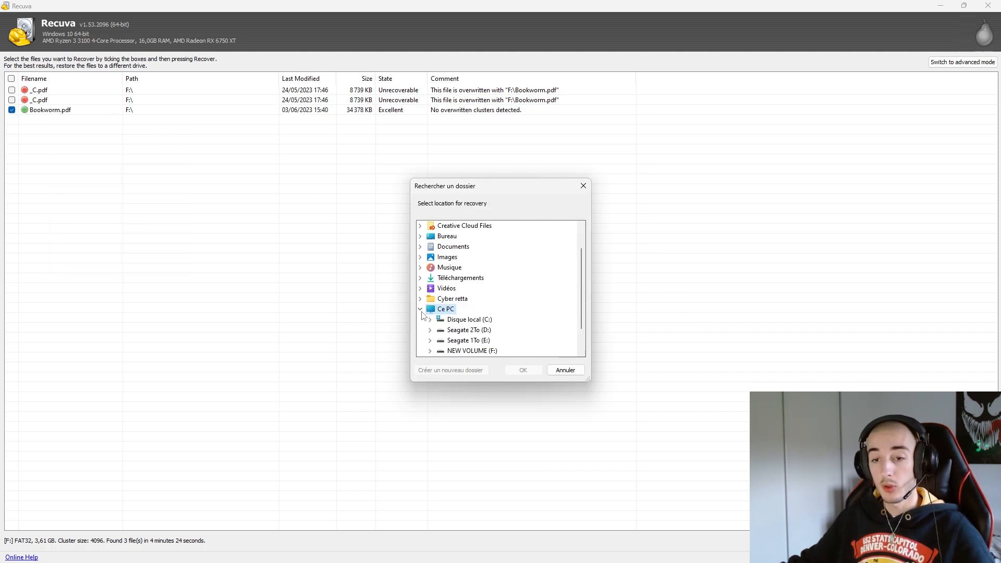
click(421, 310)
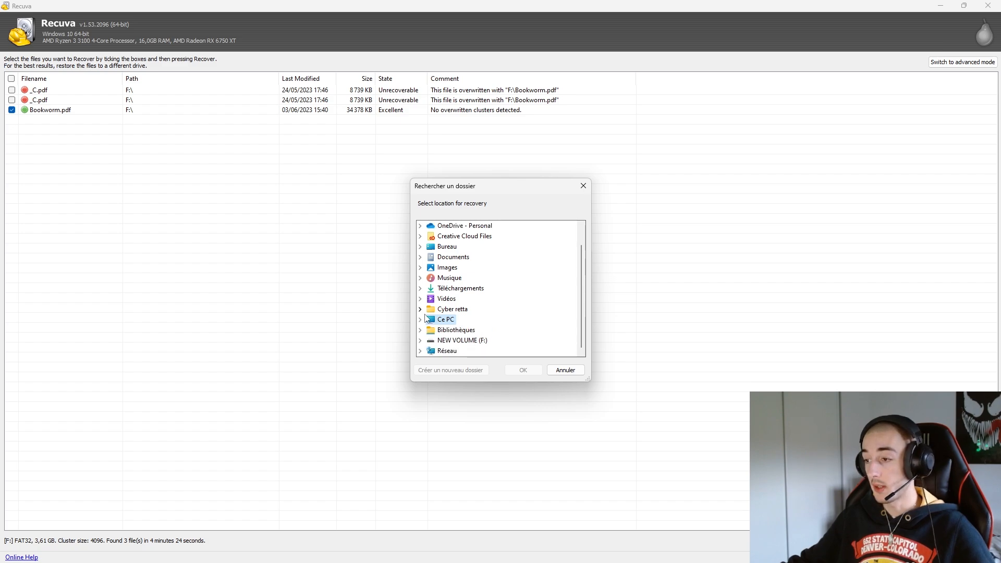
click(446, 248)
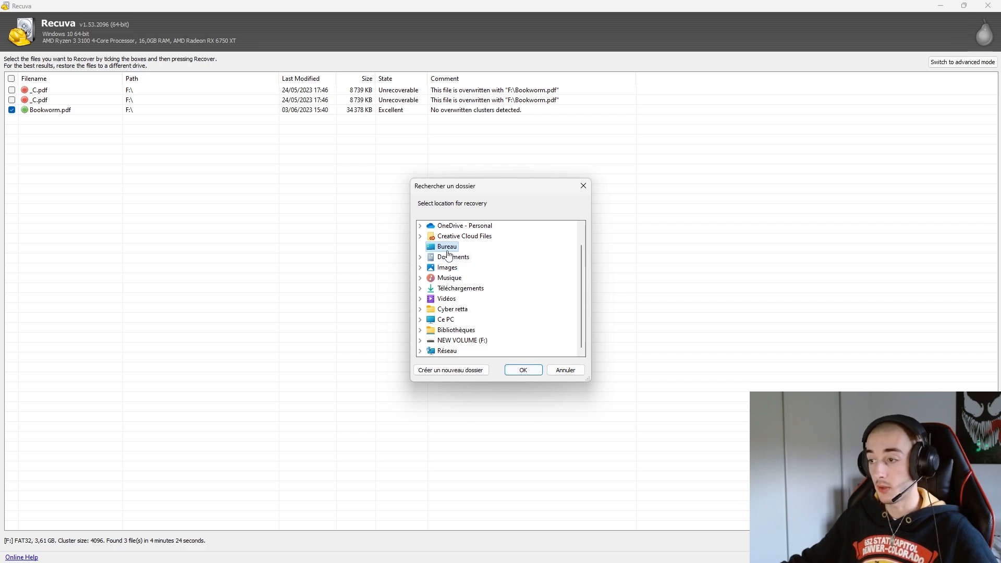
click(525, 371)
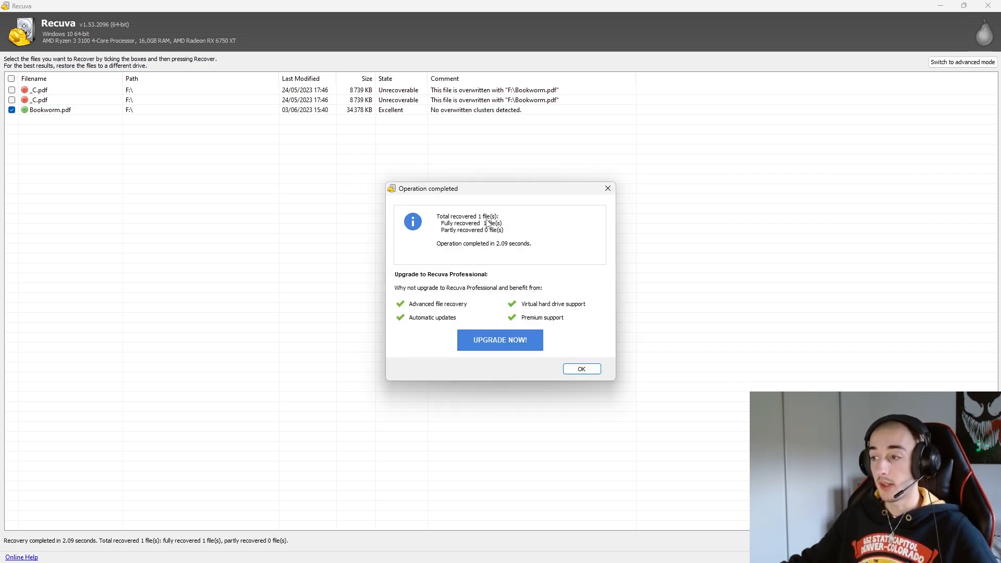
click(581, 369)
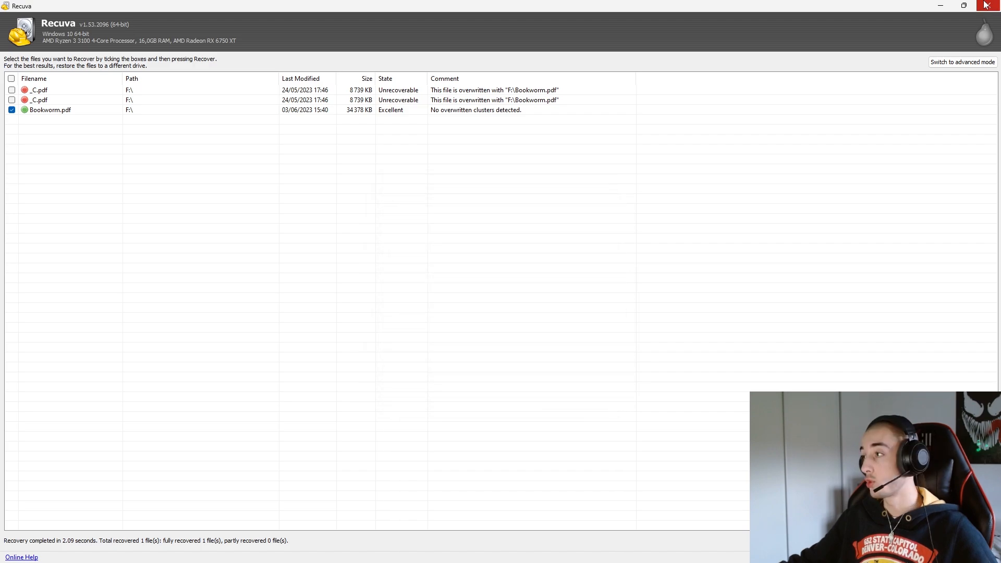
Close Recuva, open the recovered Bookworm.pdf from the desktop to check its first pages, and return to the desktop
click(988, 6)
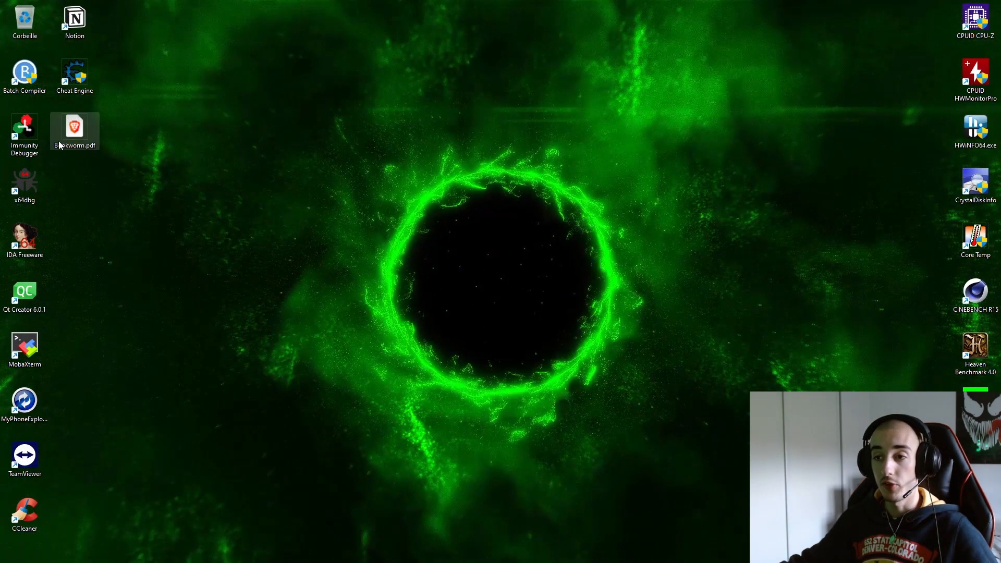
double_click(73, 147)
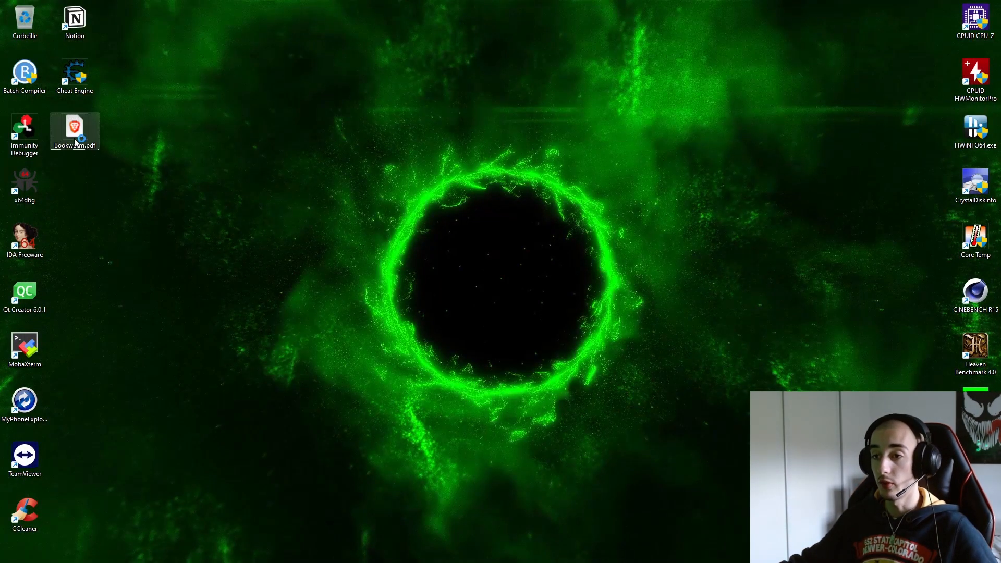
scroll(320, 269, down, 5)
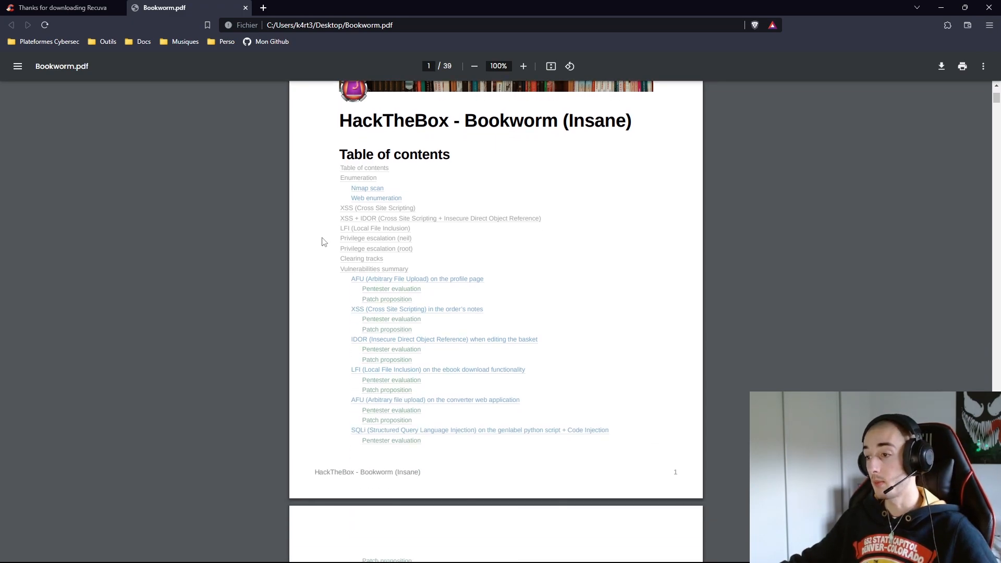
scroll(320, 268, up, 5)
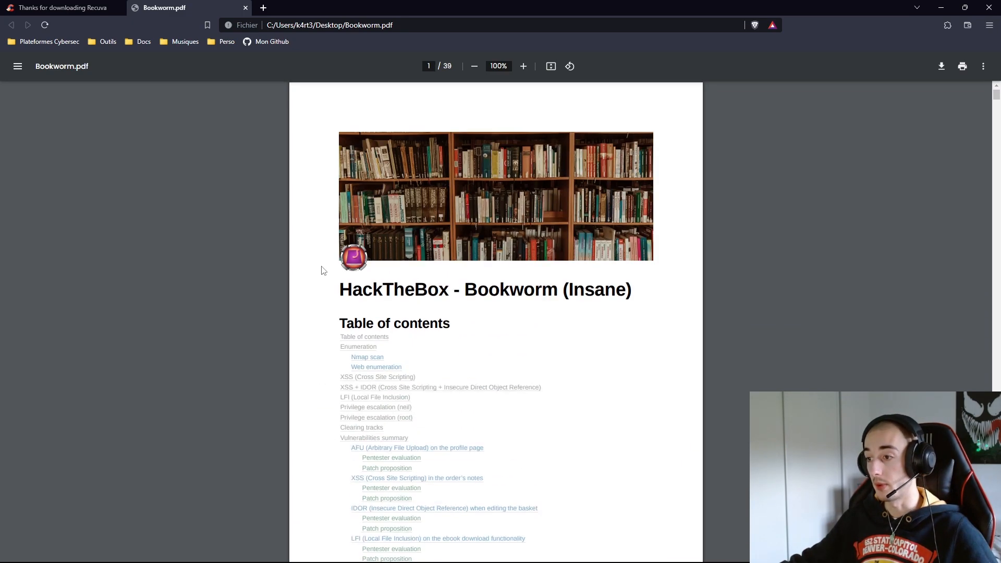
scroll(324, 275, down, 1)
scroll(326, 277, down, 10)
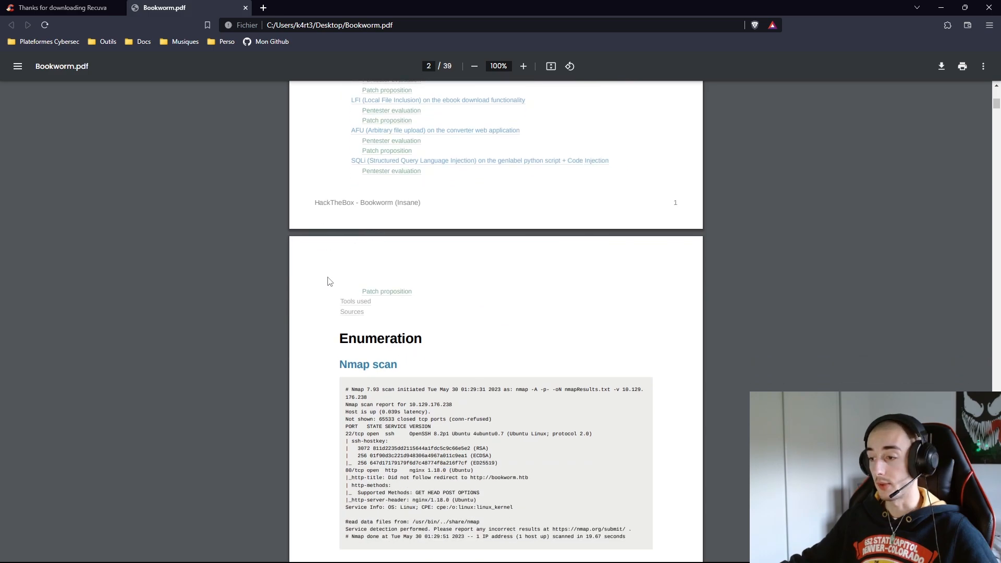
scroll(326, 279, up, 12)
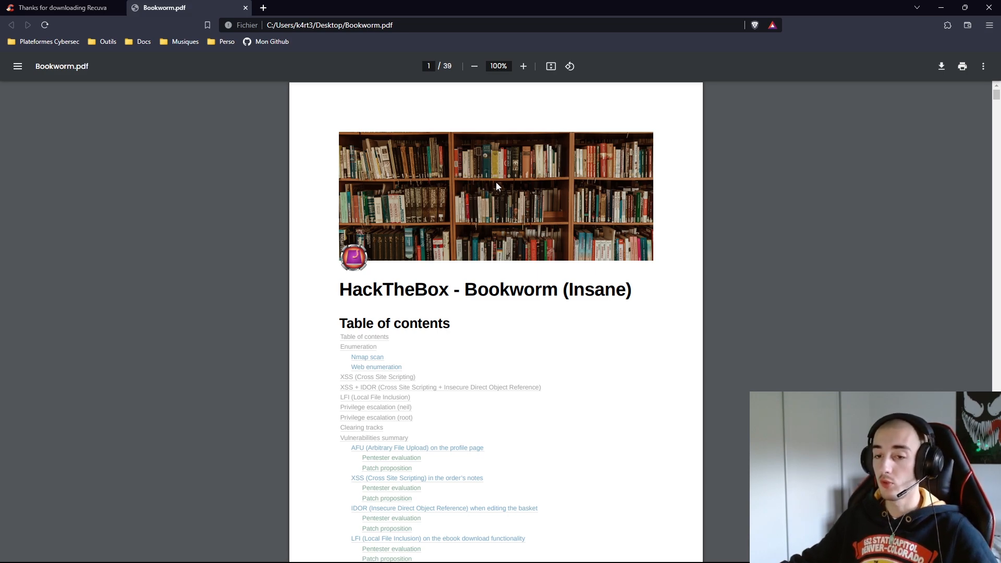
key(super+d)
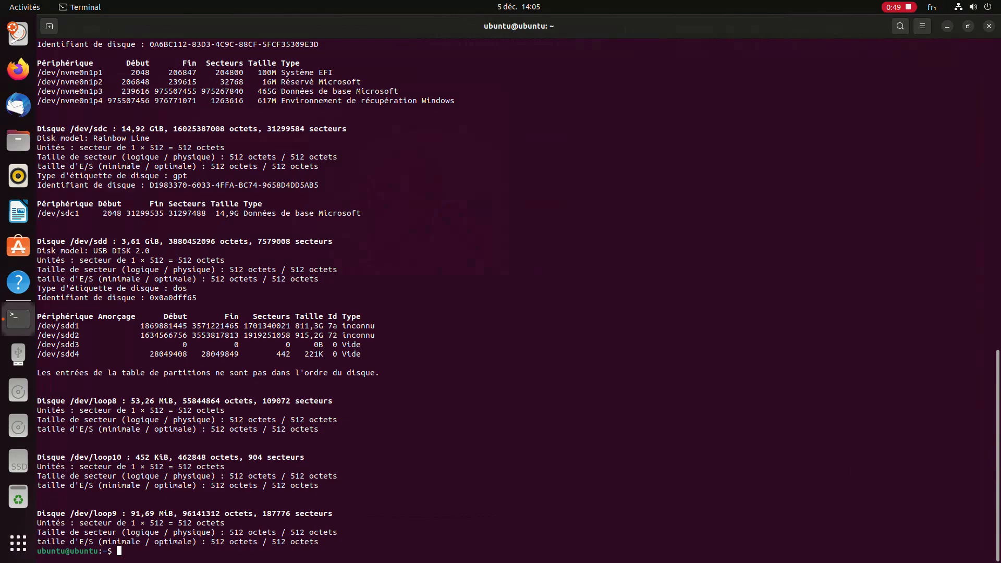
drag(94, 251, 103, 251)
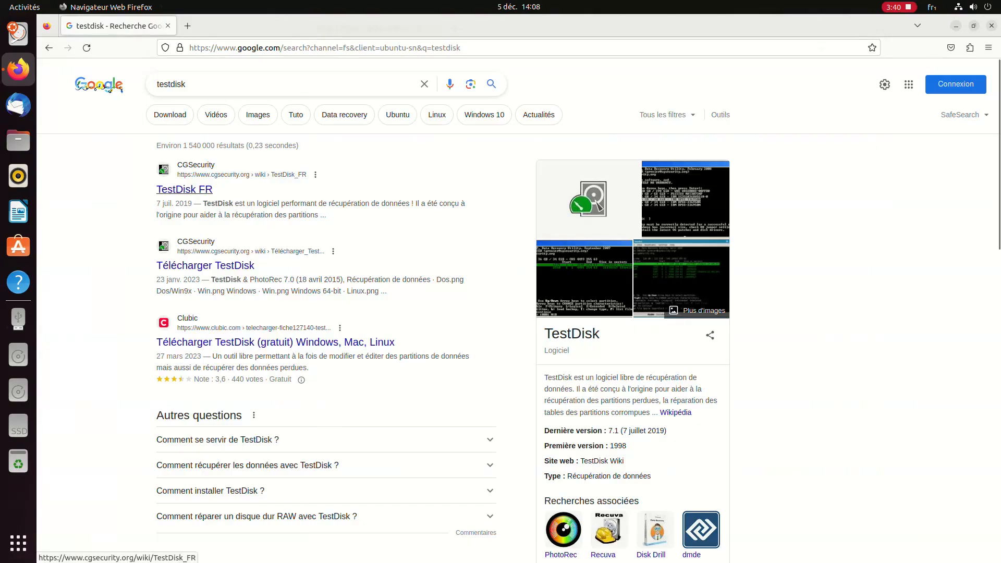
From the testdisk search results in Firefox, go to the CGSecurity site and download TestDisk & PhotoRec 7.2-WIP for Linux x86_64
click(184, 189)
click(576, 450)
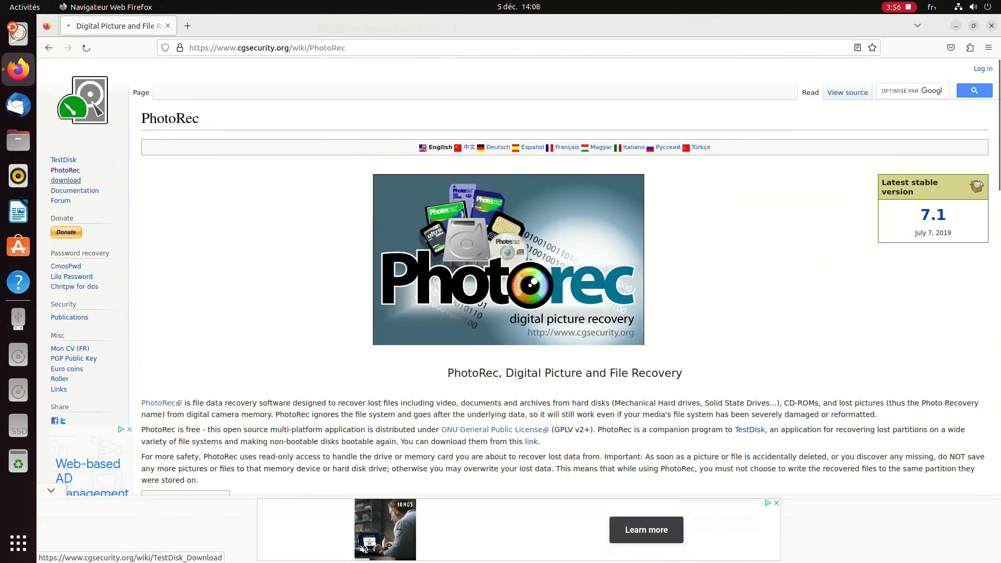
click(66, 180)
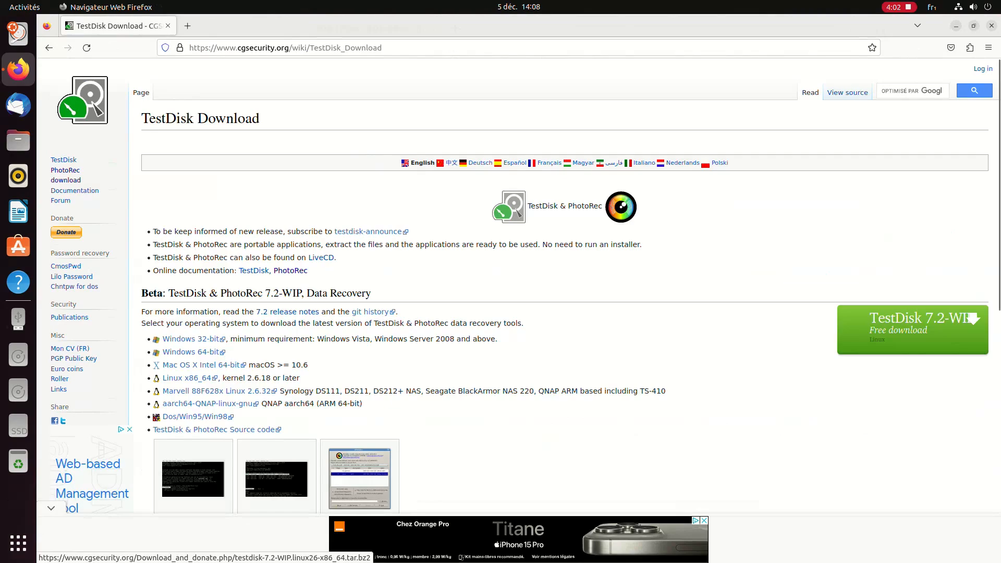
scroll(186, 379, down, 3)
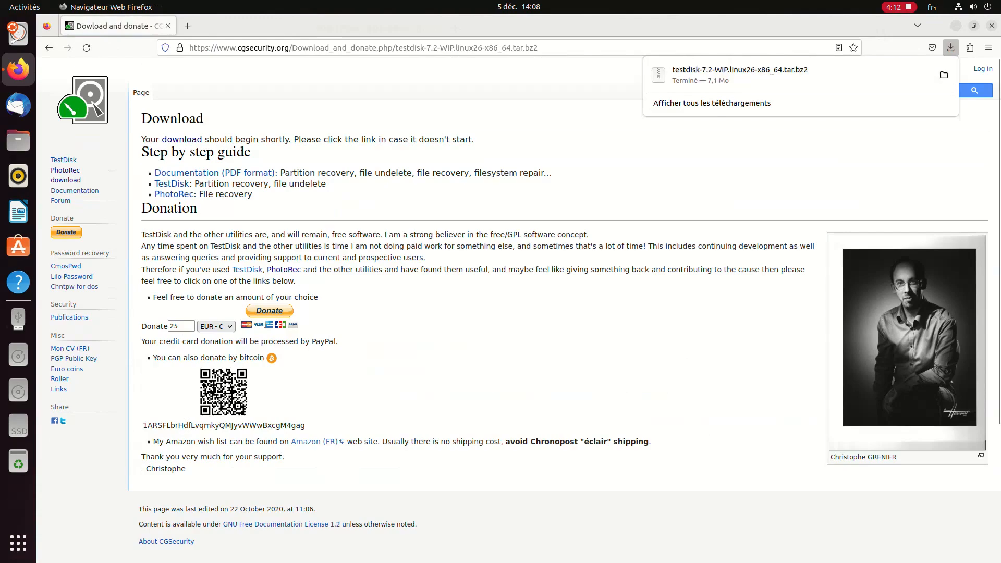
Show the downloaded archive in the Téléchargements folder and open a maximized terminal in that folder
click(944, 74)
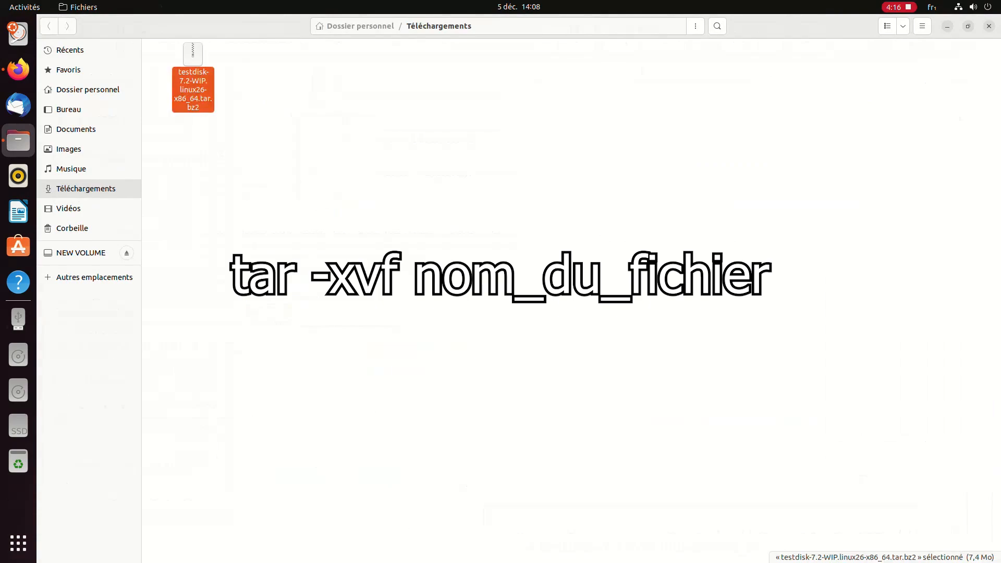
right_click(248, 103)
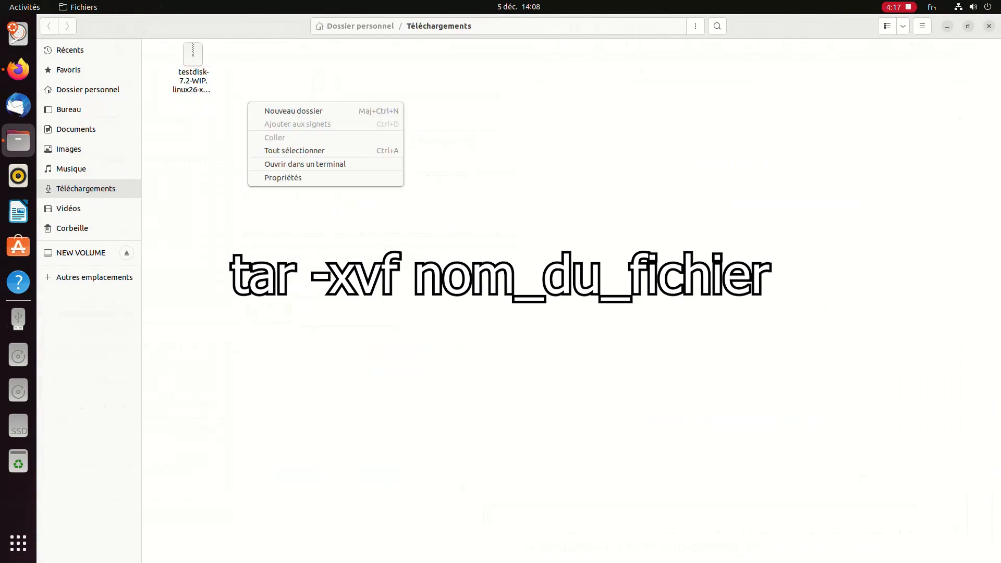
click(305, 164)
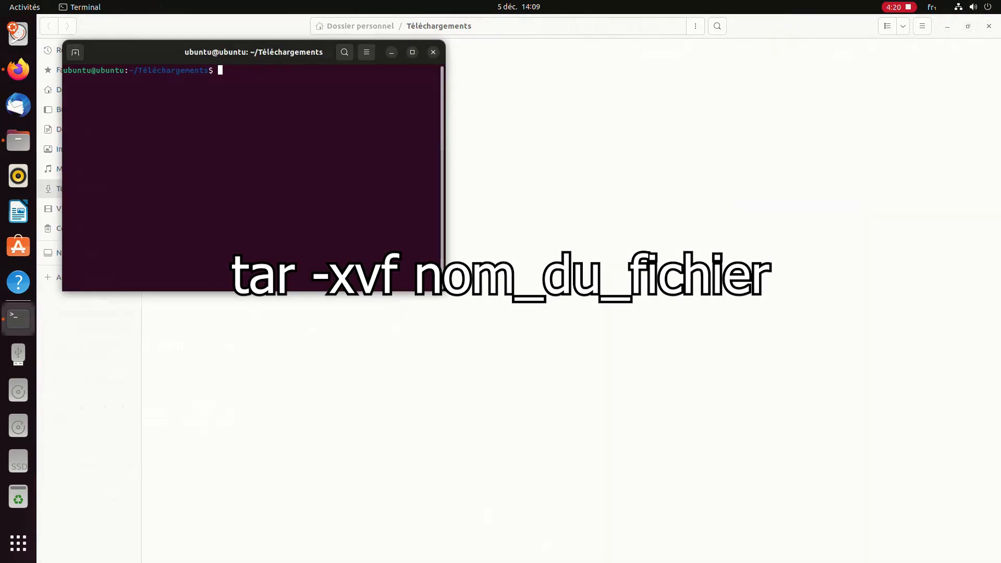
drag(254, 52, 497, 121)
double_click(497, 121)
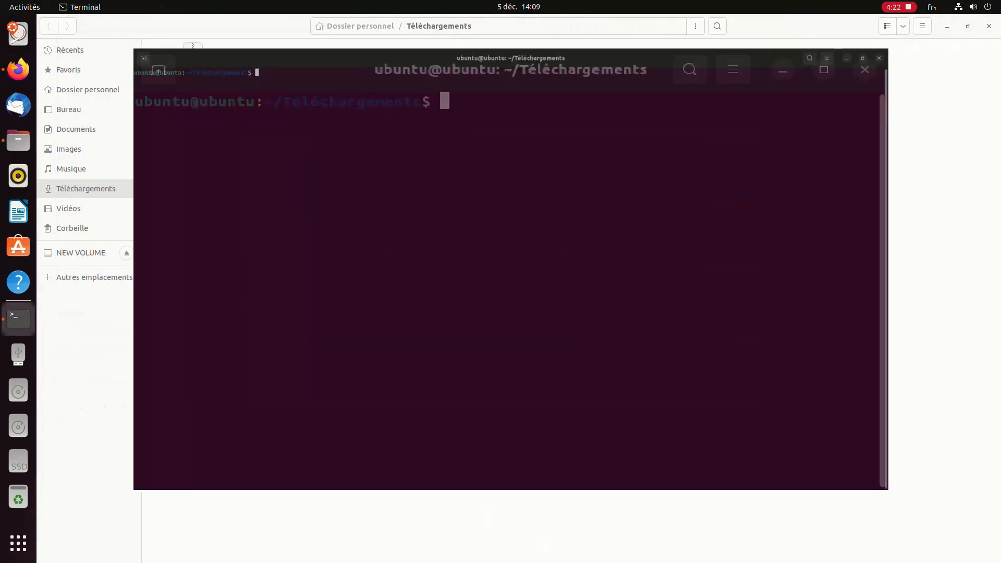
Extract testdisk-7.2-WIP.linux26-x86_64.tar.bz2 with tar -xvf, listing the folder with ls before and after
text(ls)
key(Return)
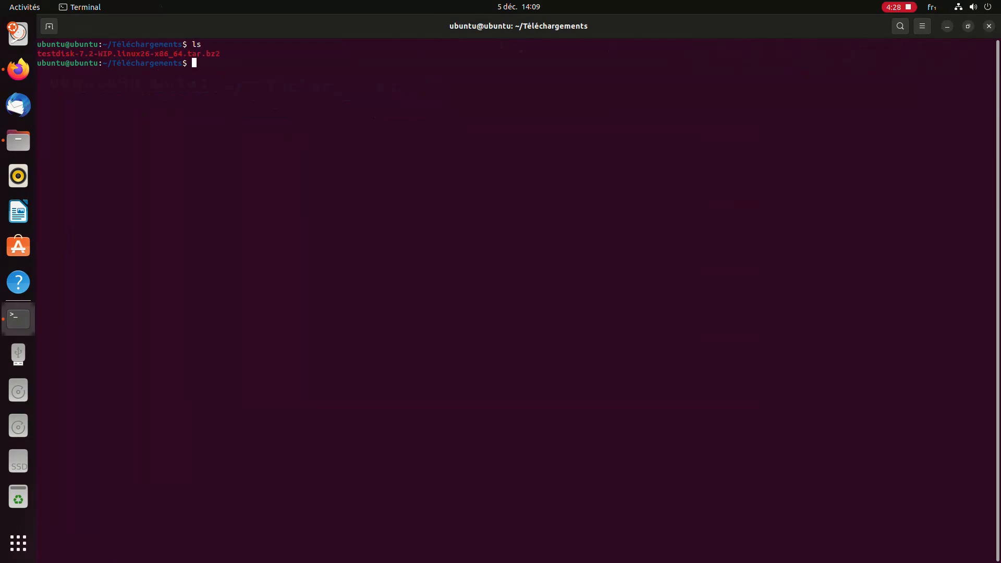
text(tar -)
text(xvf te)
key(Tab)
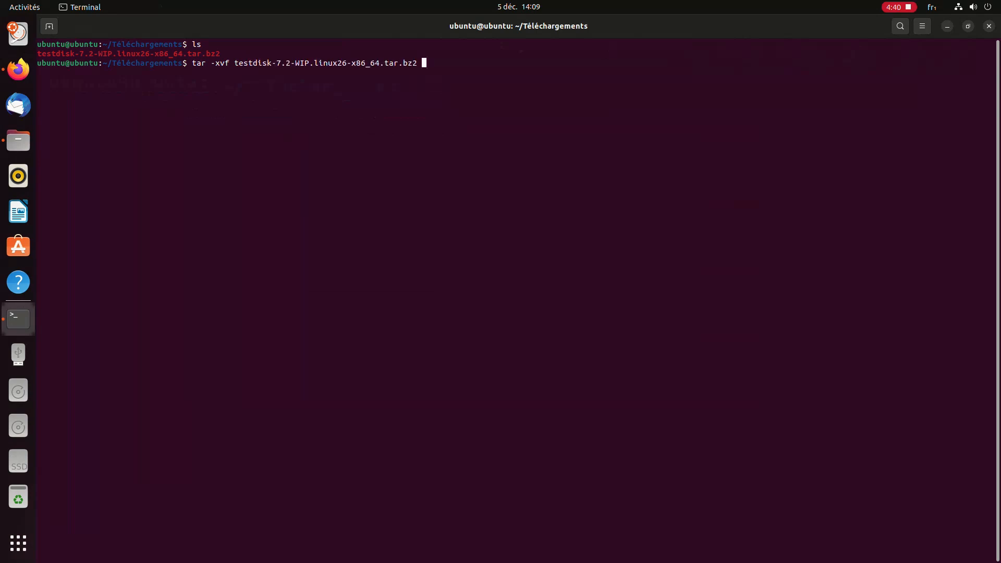
key(Return)
text(ls)
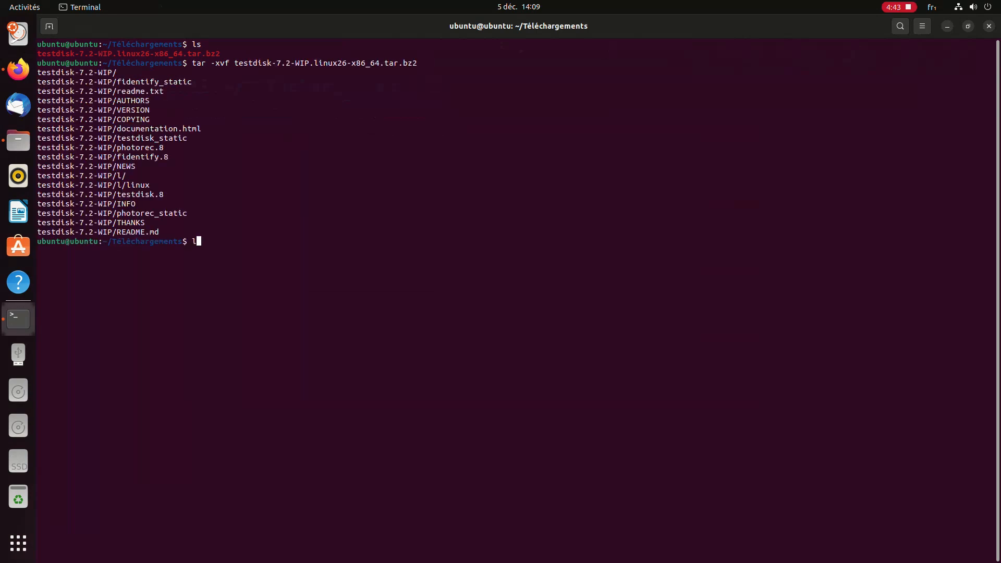
key(Return)
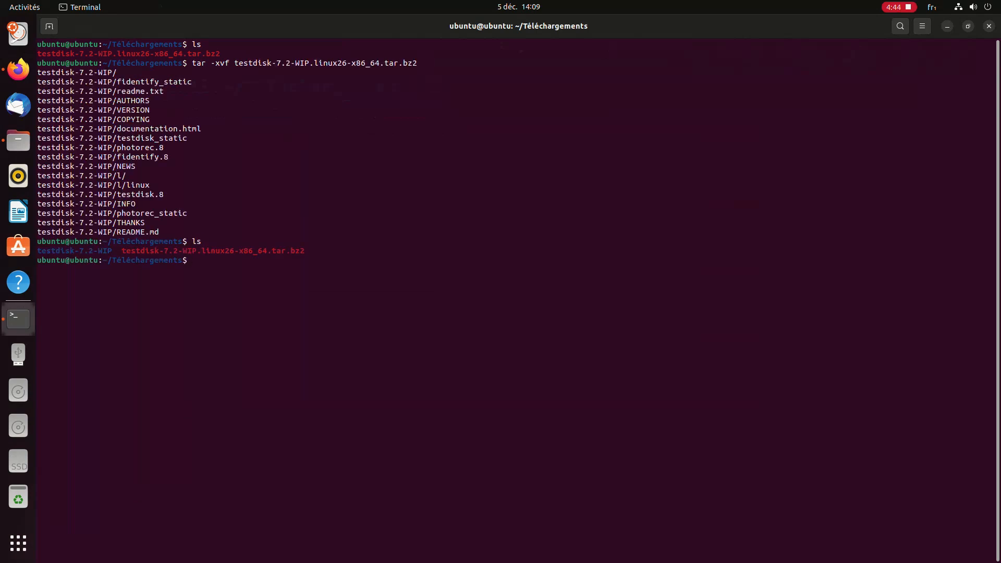
Change into the testdisk-7.2-WIP directory and list its contents
text(cd te)
key(Tab)
key(Return)
text(ls)
key(Return)
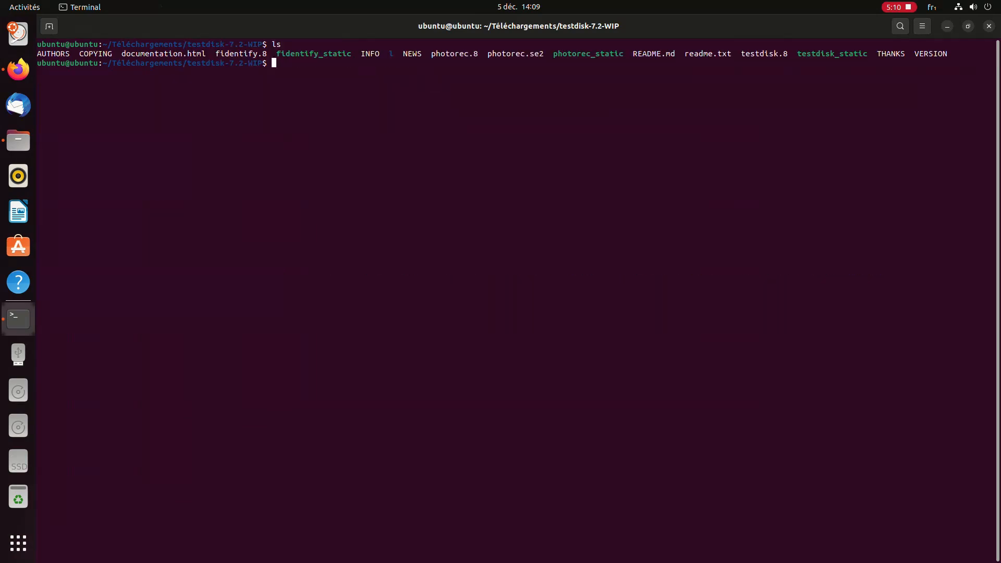
Launch PhotoRec with administrator rights by running sudo ./photorec_static
text(sudo ./)
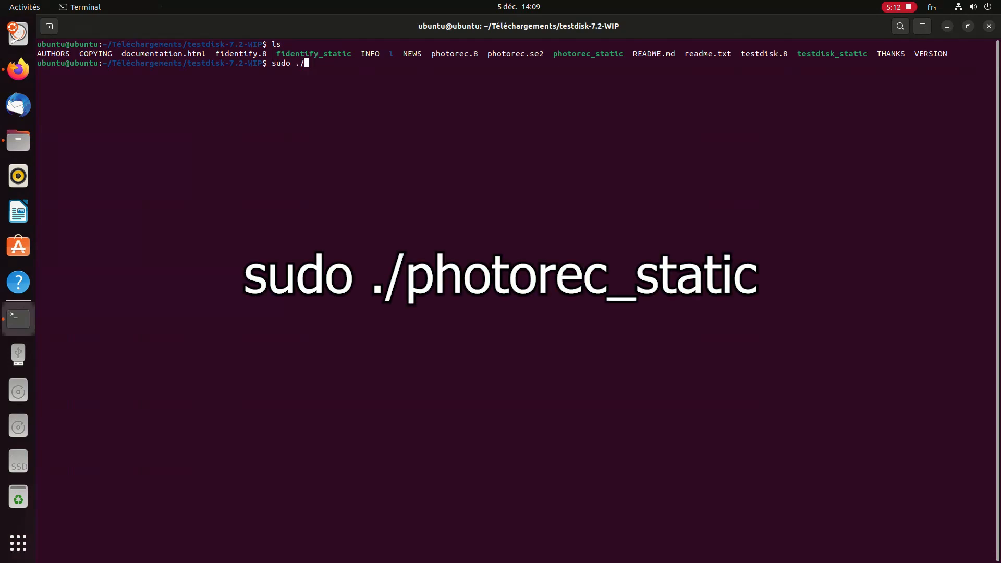
text(phot)
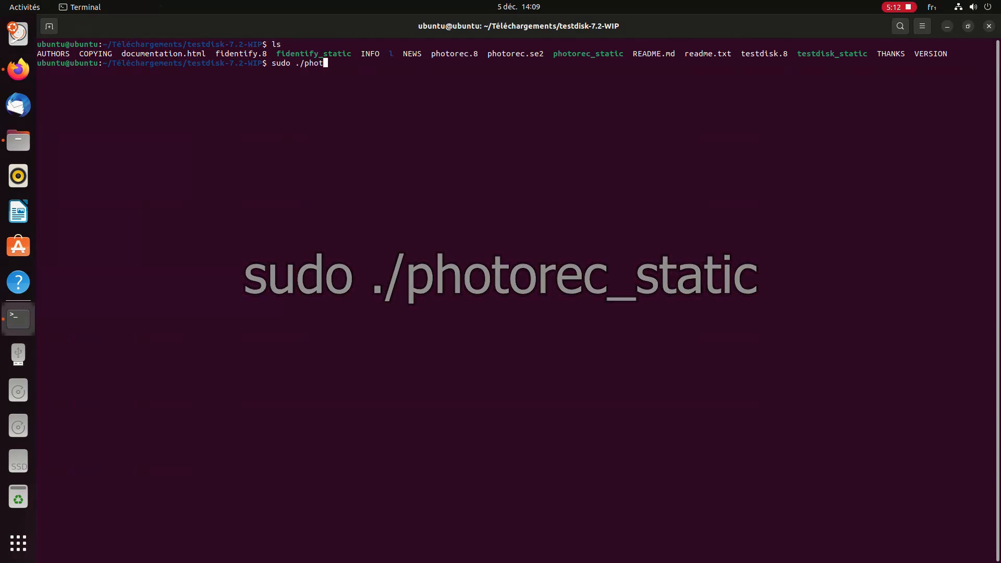
text(o)
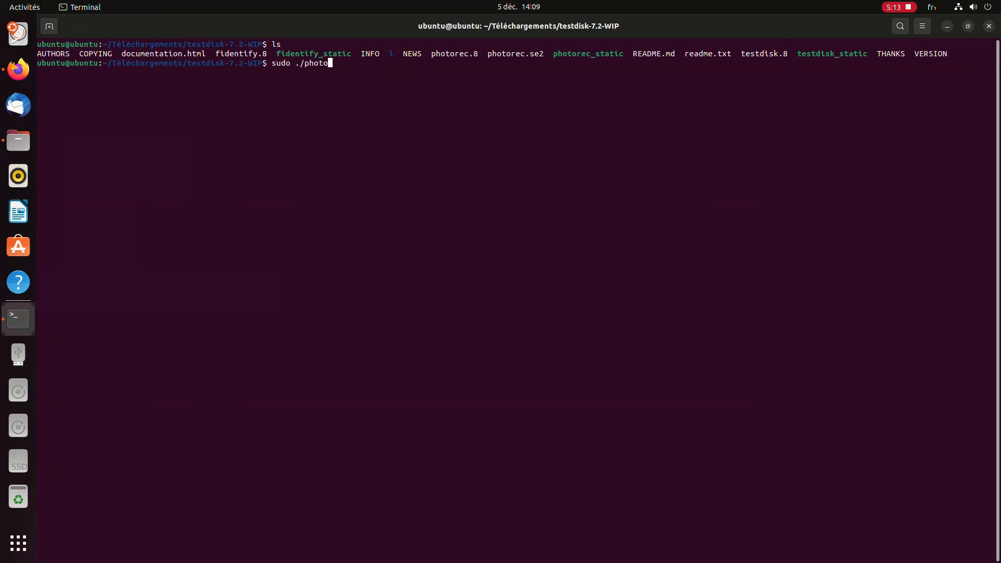
key(Tab)
key(Return)
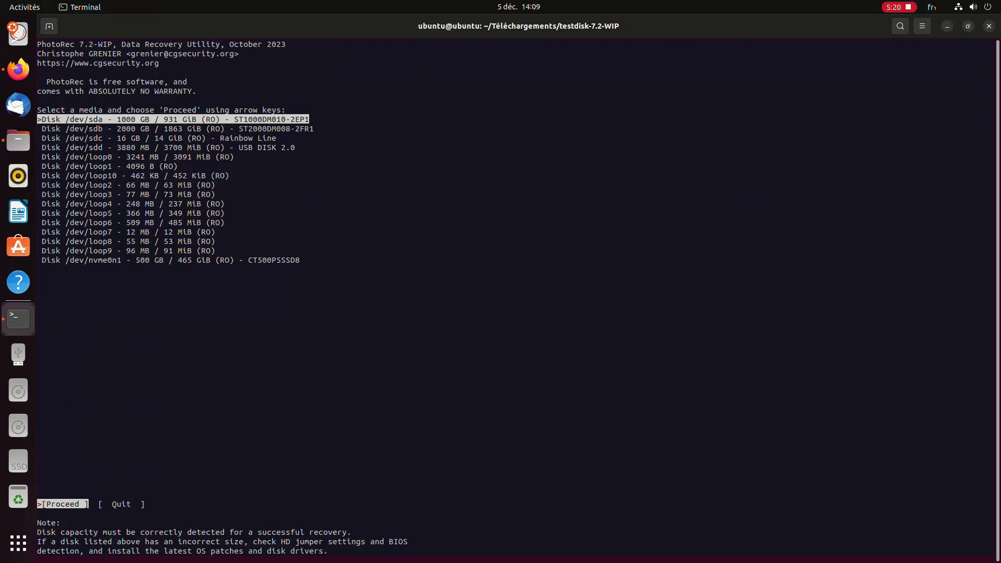
Look through the list of detected disks for the USB drive
key(Down)
key(Down)
key(Down)
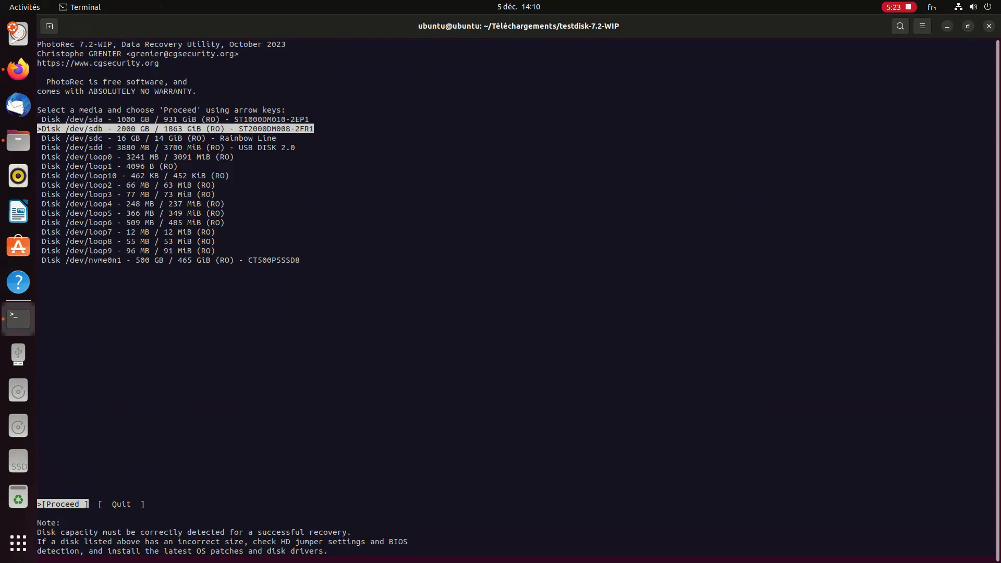
key(Down)
key(Down)
key(Down)
key(Down)
key(Down)
key(Down)
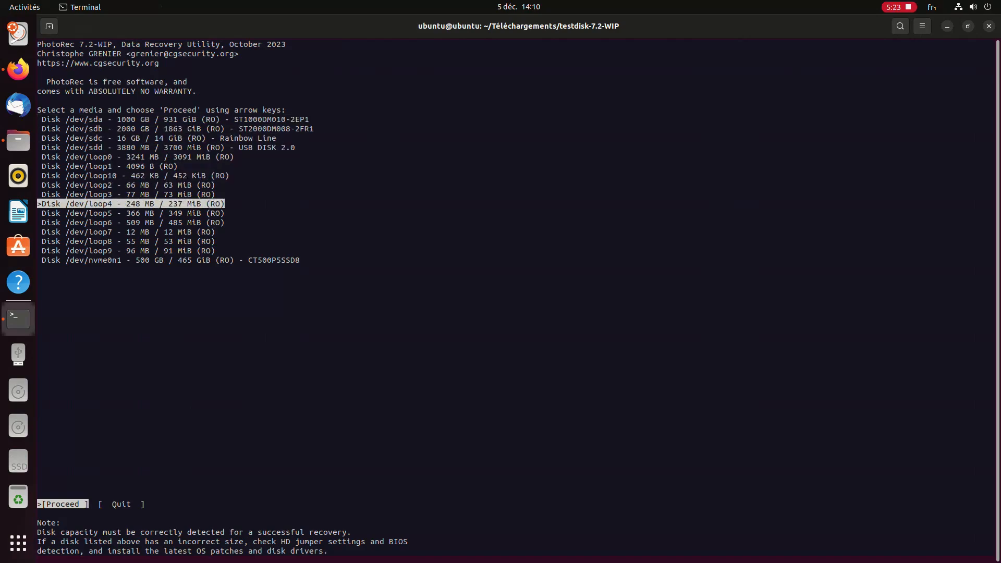
key(Up)
key(Up)
key(Up)
key(Up)
key(Up)
key(Up)
key(Up)
key(Up)
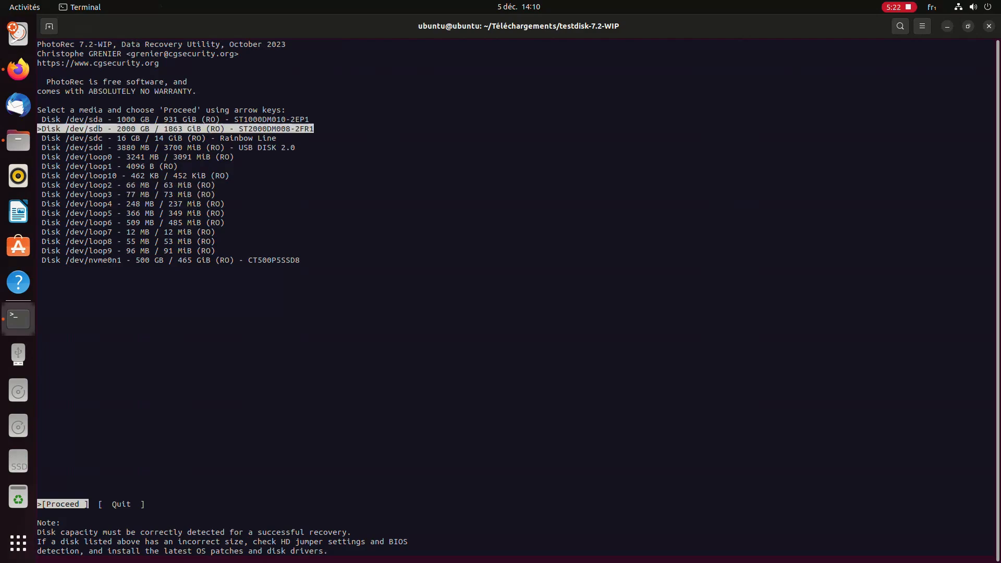
Select the USB DISK 2.0 media at /dev/sdd and proceed to its partitions
key(Down)
key(Down)
key(Down)
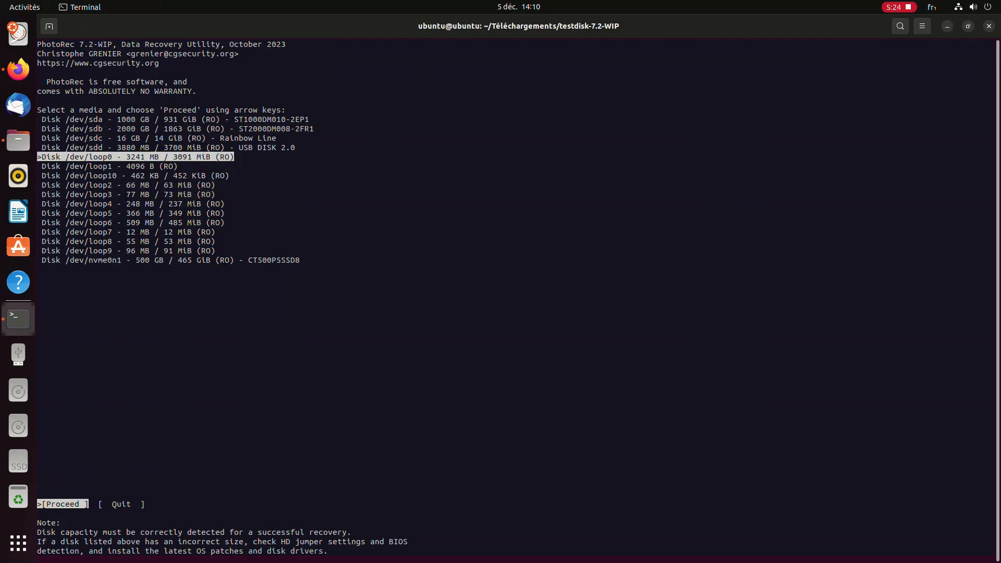
key(Up)
drag(116, 147, 150, 147)
click(150, 147)
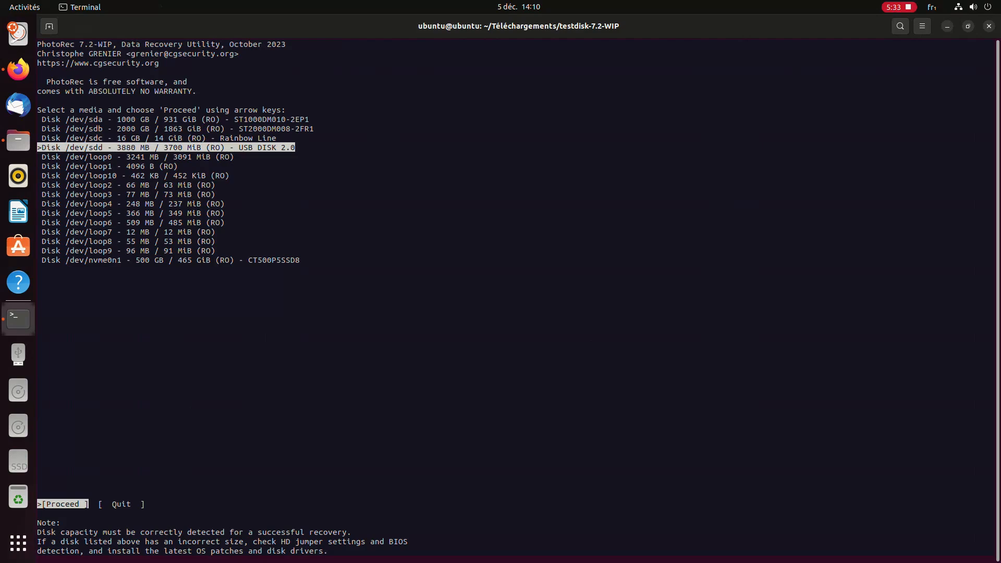
key(Return)
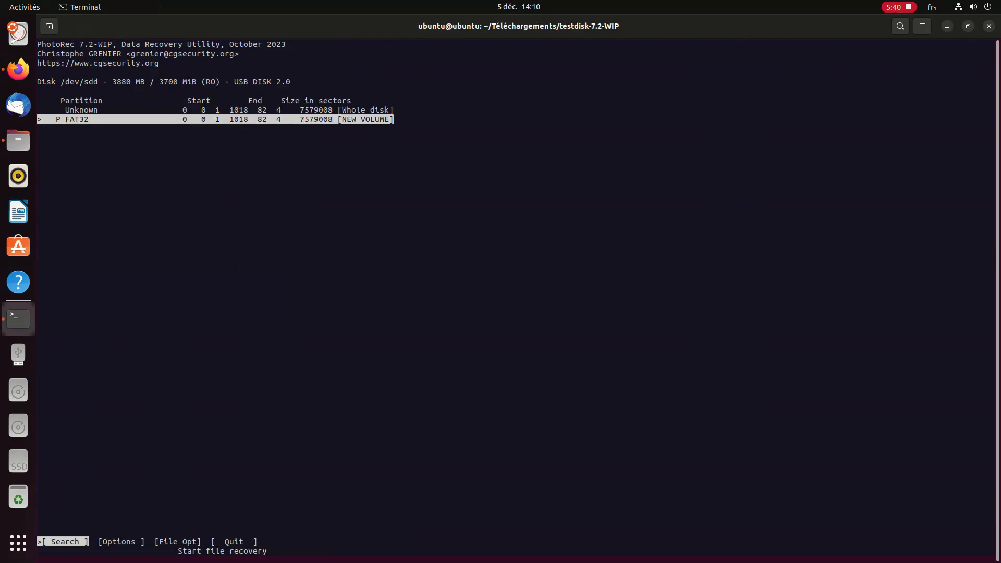
Compare the Whole disk and FAT32 entries, and start the file search on the FAT32 partition NEW VOLUME
key(Up)
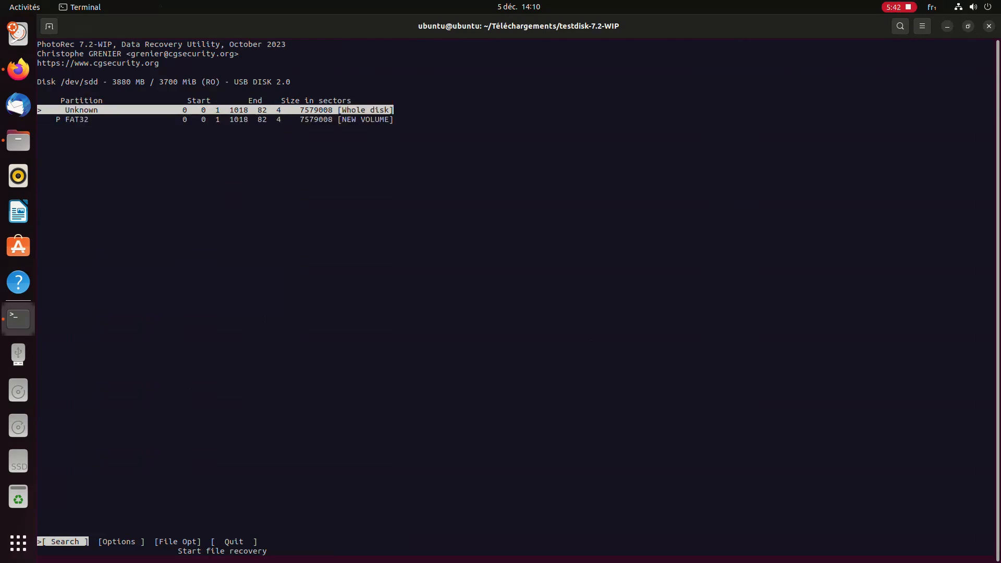
key(Down)
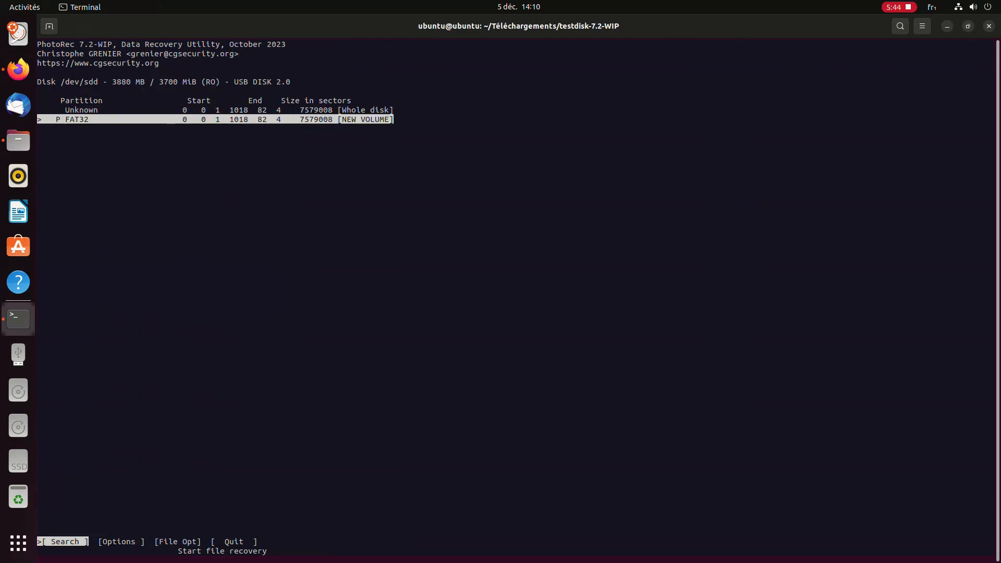
triple_click(355, 110)
triple_click(340, 120)
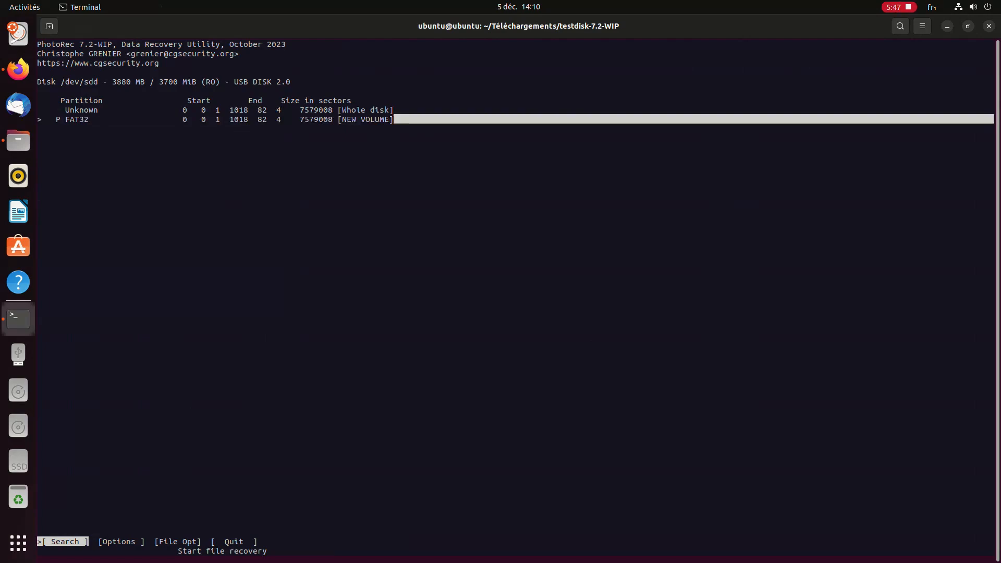
drag(395, 120, 103, 110)
click(103, 110)
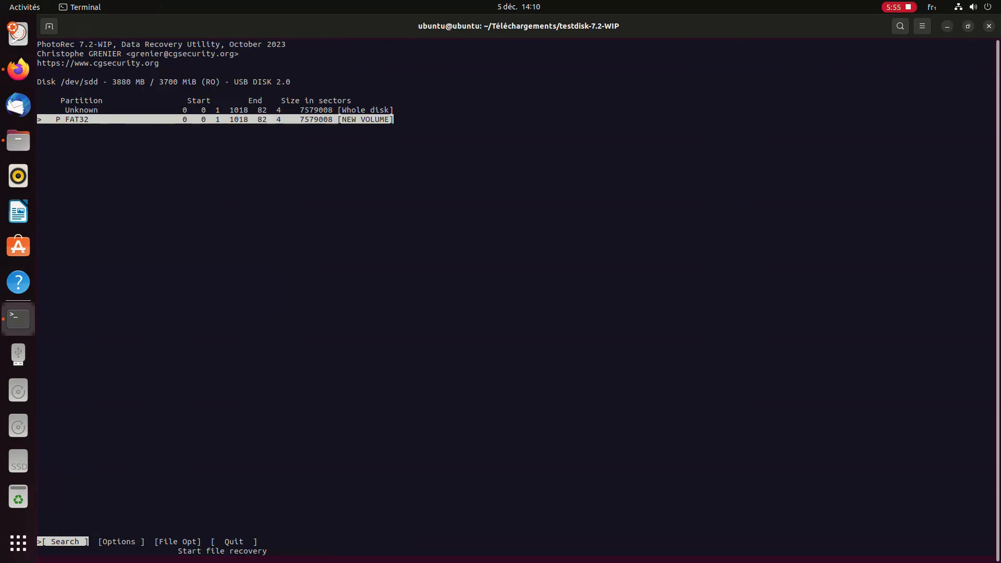
key(Return)
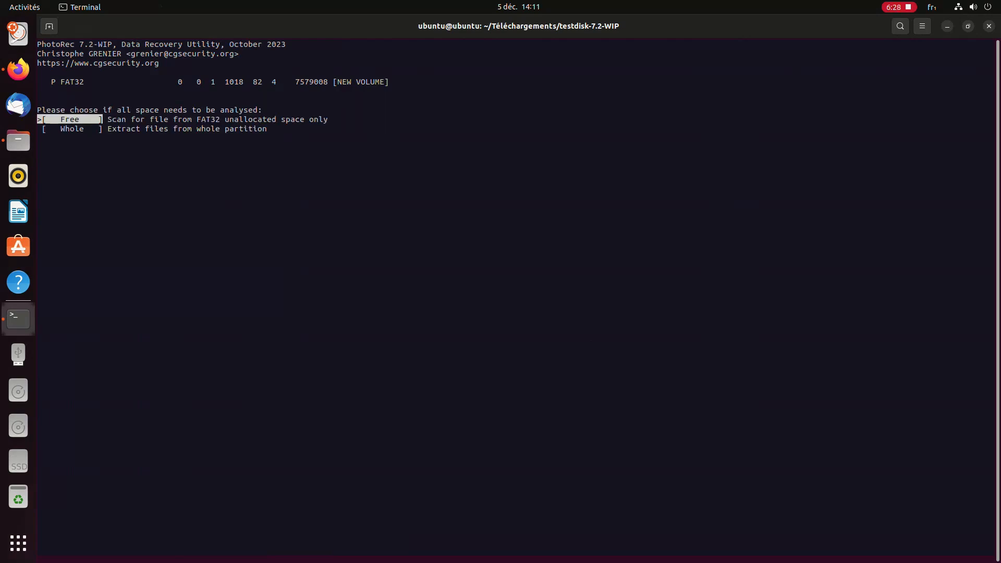
Choose the Whole option to extract files from the whole partition rather than only unallocated space
key(Down)
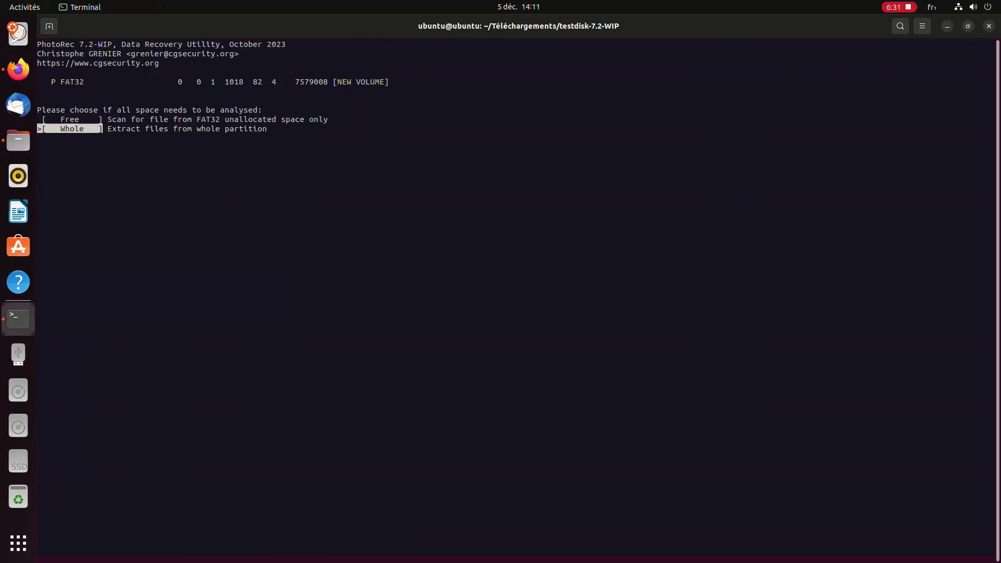
key(Up)
key(Down)
key(Return)
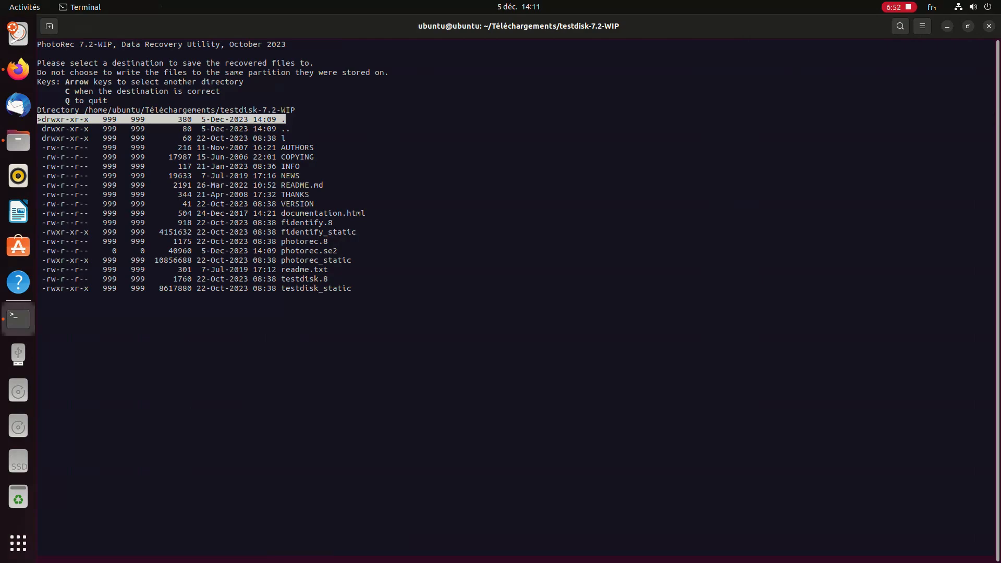
Set /home/ubuntu/Desktop as the destination for the recovered files and start the recovery
key(Down)
key(Return)
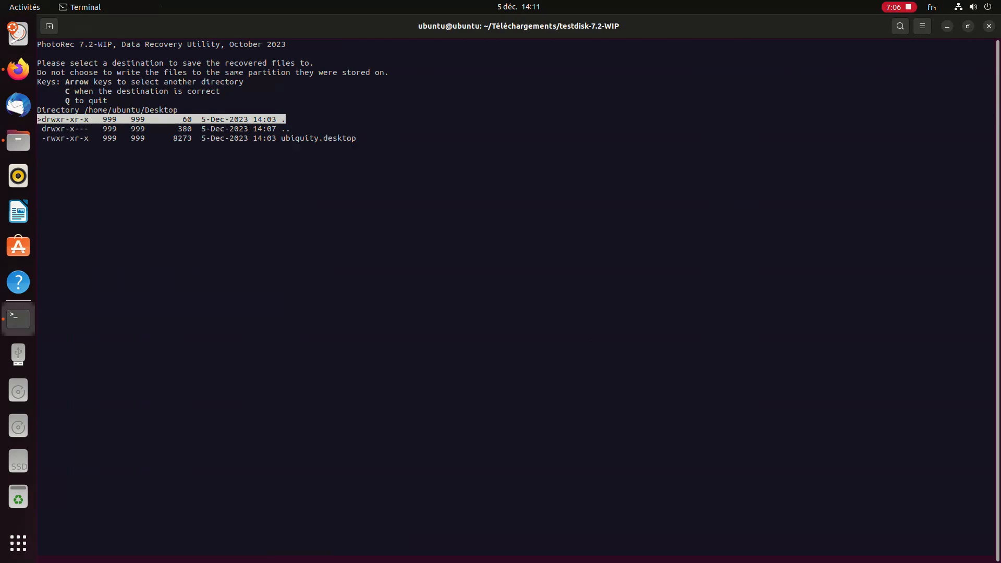
key(c)
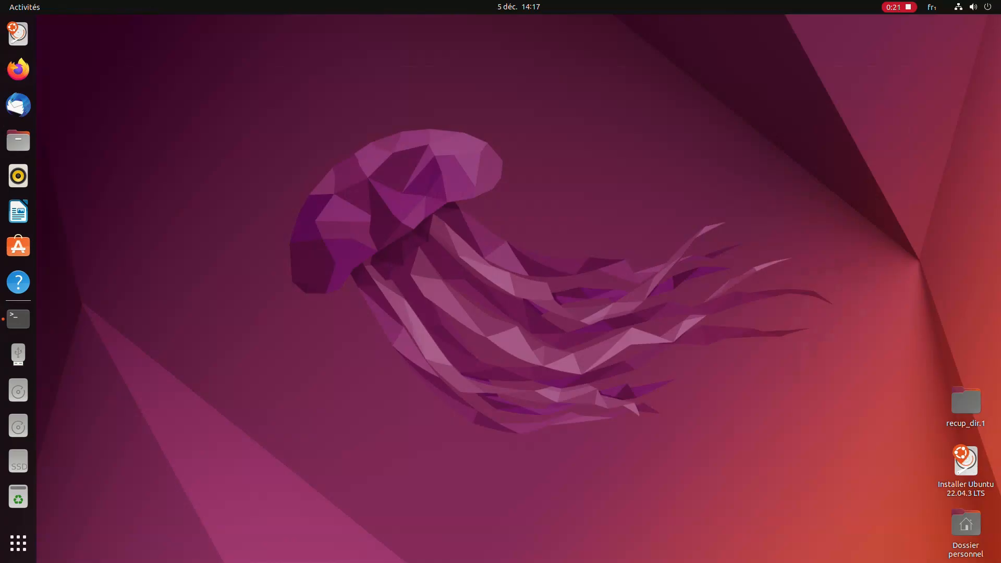
Open the recup_dir.1 folder on the desktop and look through the recovered f0016416.pdf
drag(969, 402, 484, 222)
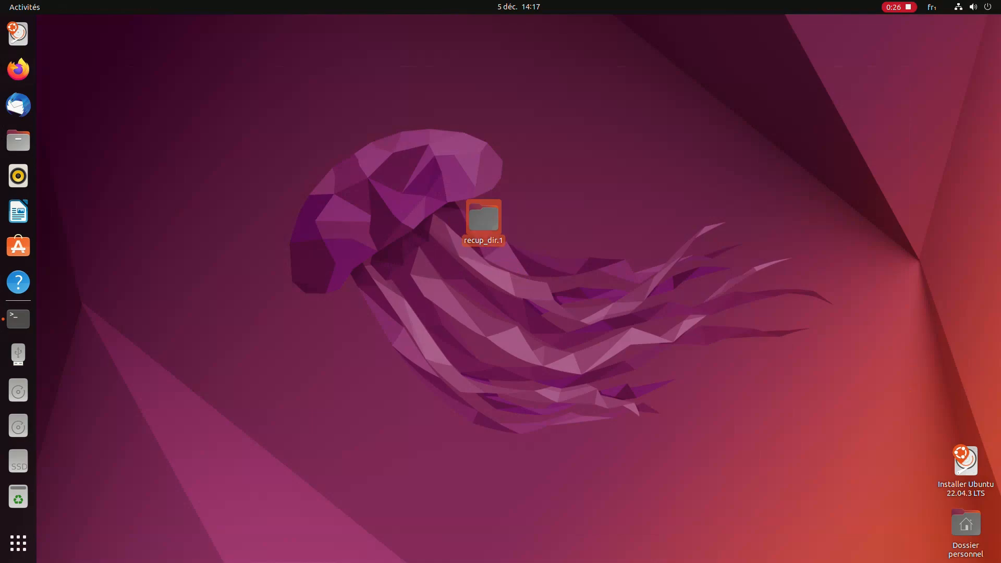
double_click(483, 219)
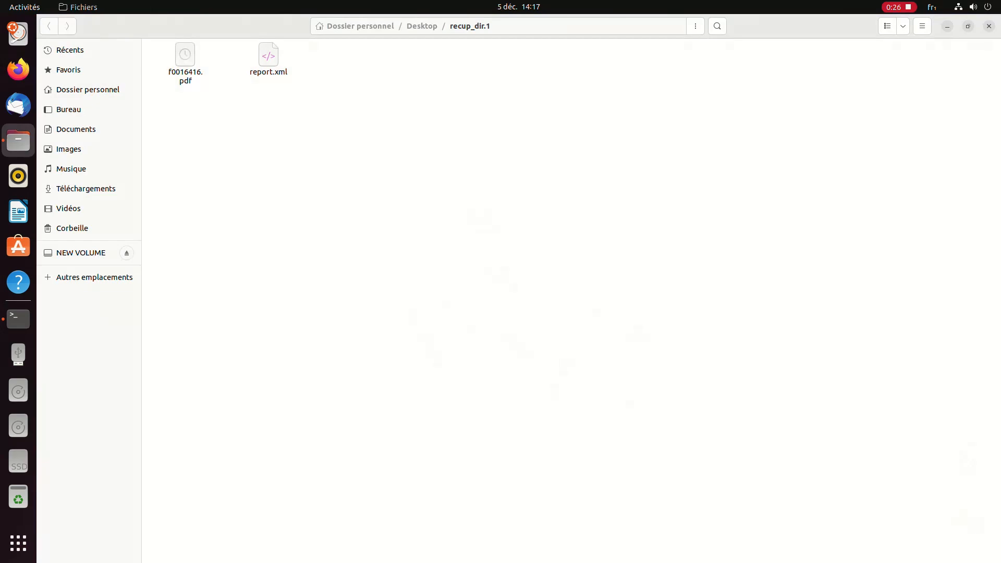
click(185, 66)
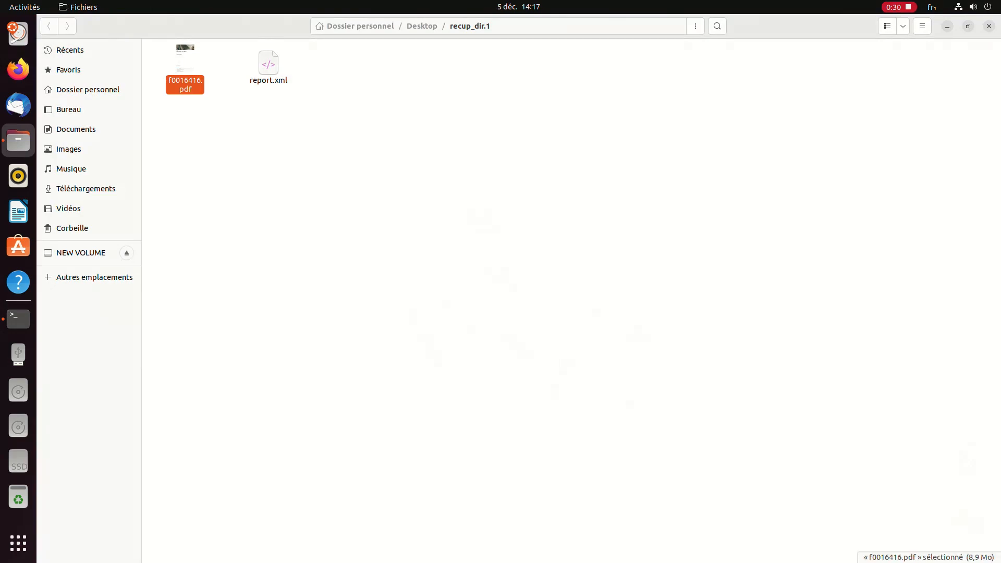
key(Return)
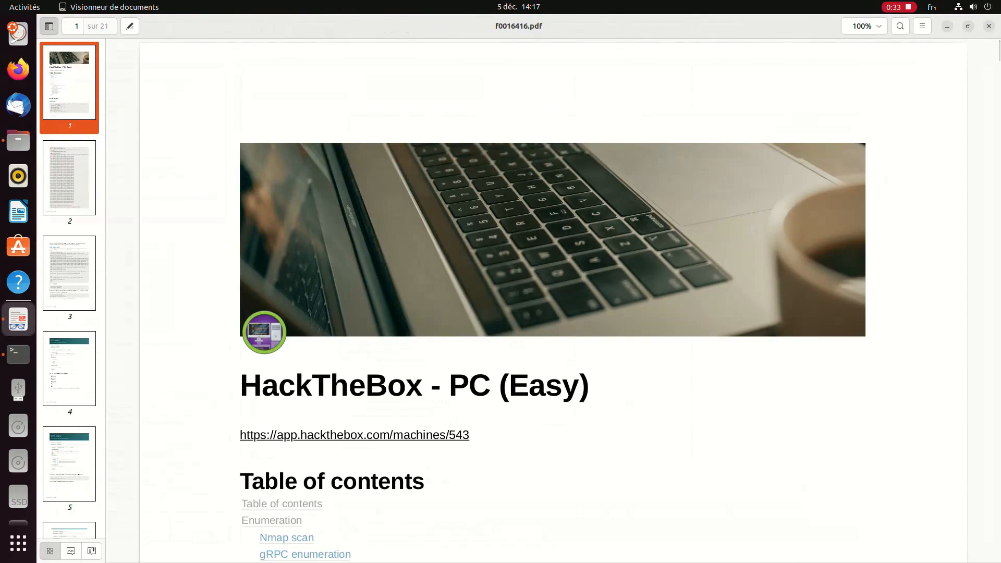
scroll(553, 301, down, 15)
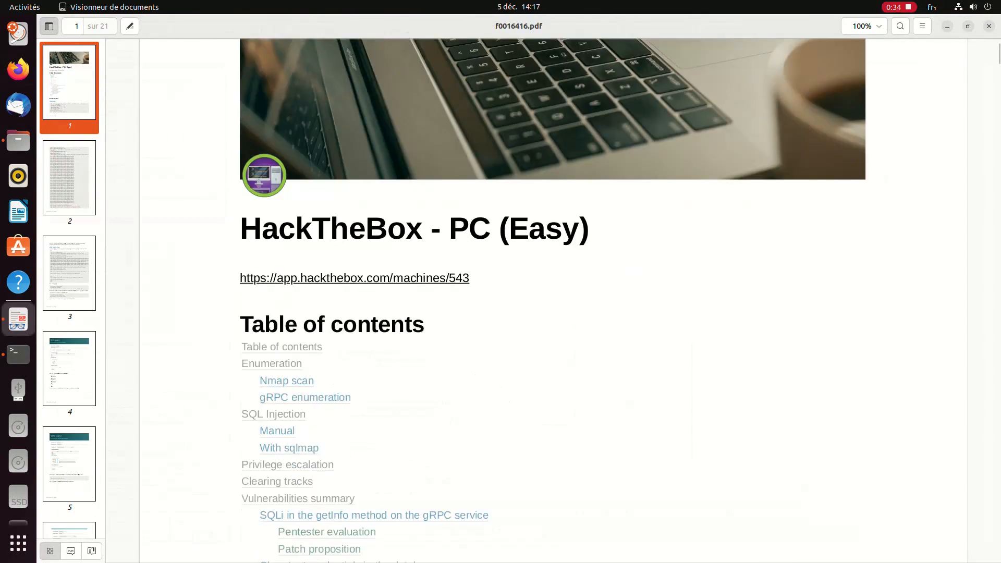
scroll(553, 301, down, 6)
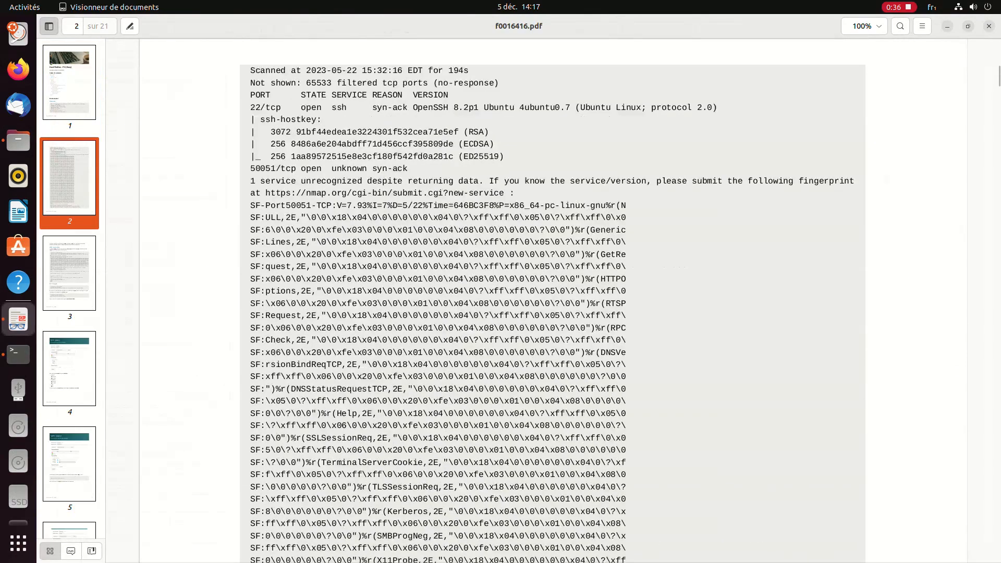
scroll(553, 300, down, 10)
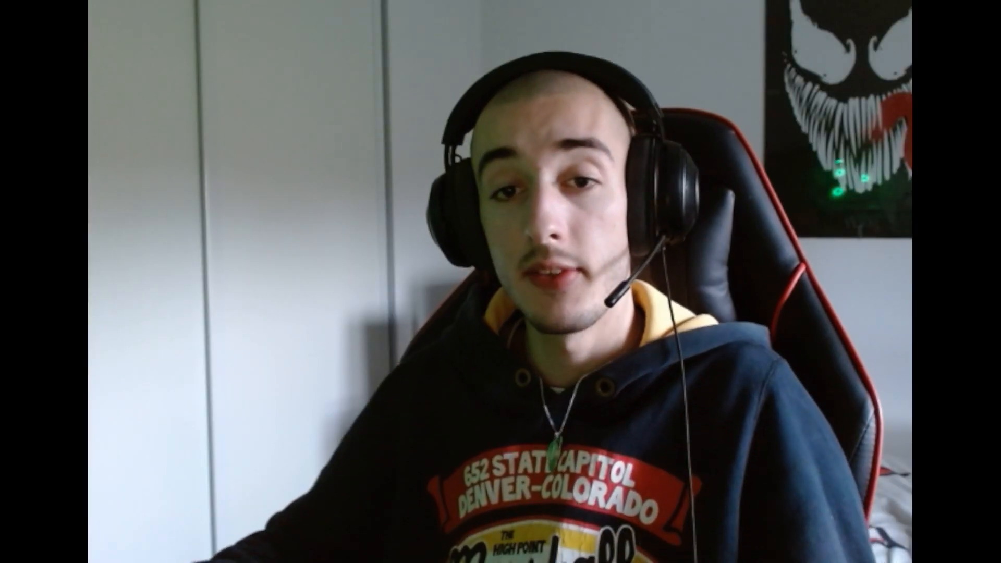